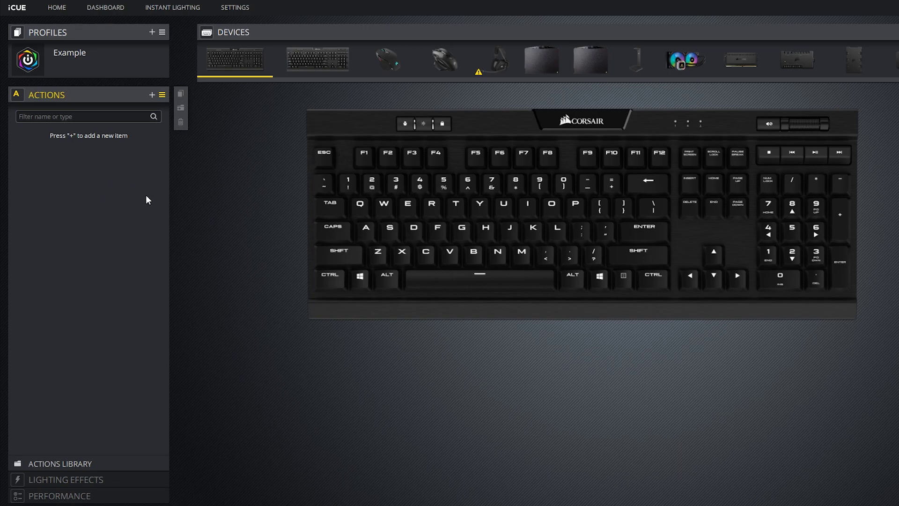
- Add a new action, Macro 1, to the Example profile and keep its type as Macro
{"action": "left_click", "coordinate": [152, 96]}
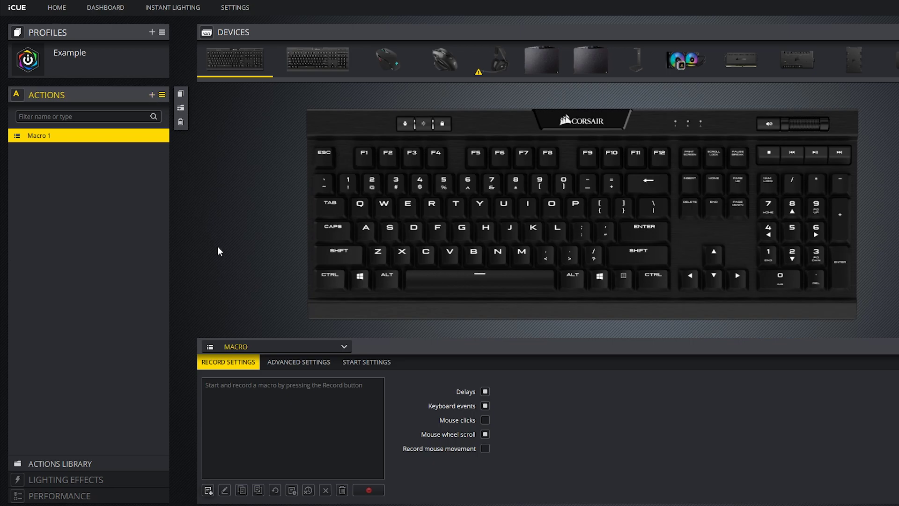
{"action": "left_click", "coordinate": [347, 347]}
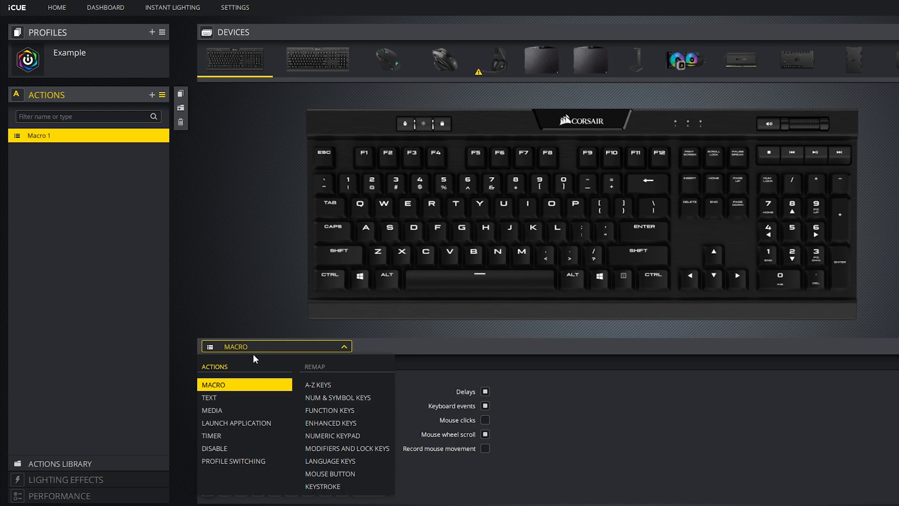
{"action": "left_click", "coordinate": [220, 389]}
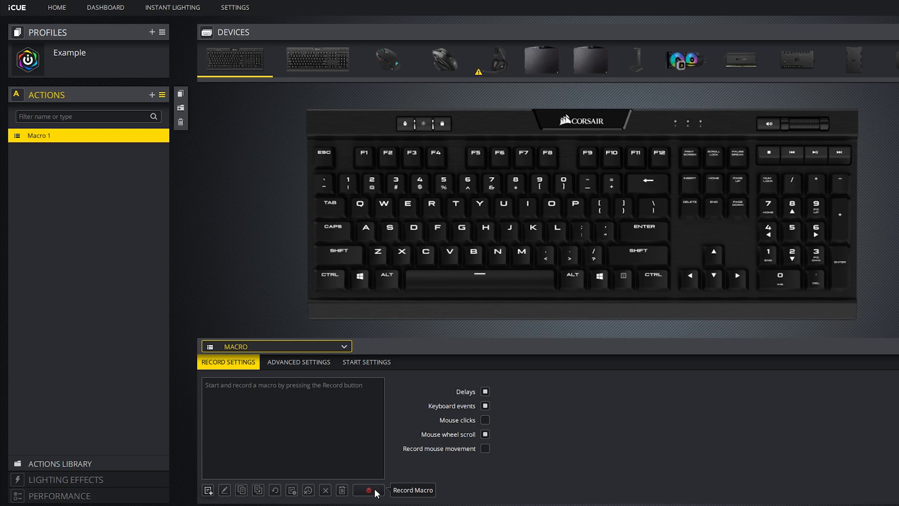
- Record the keystrokes 'Subscribe to my channel!' into Macro 1 and bind it to F1
{"action": "left_click", "coordinate": [370, 490]}
{"action": "key", "text": "shift+s"}
{"action": "type", "text": "ub"}
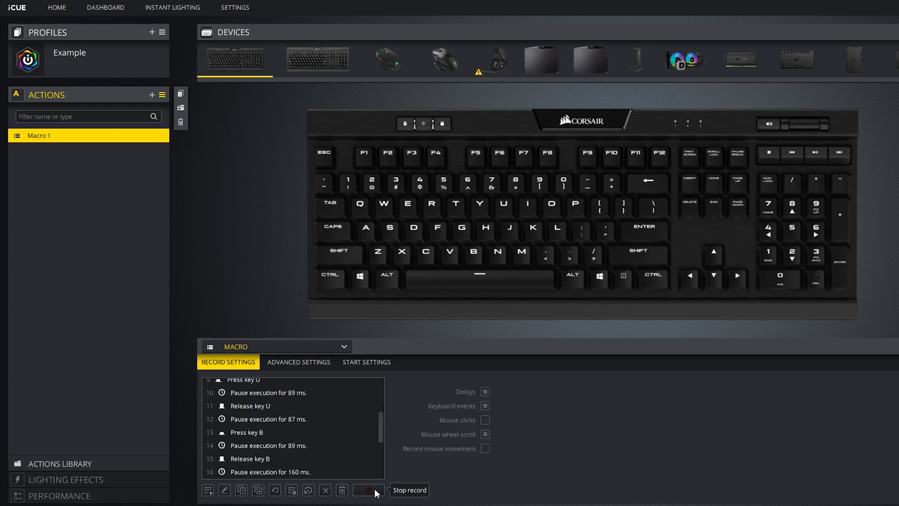
{"action": "type", "text": "scribe to my"}
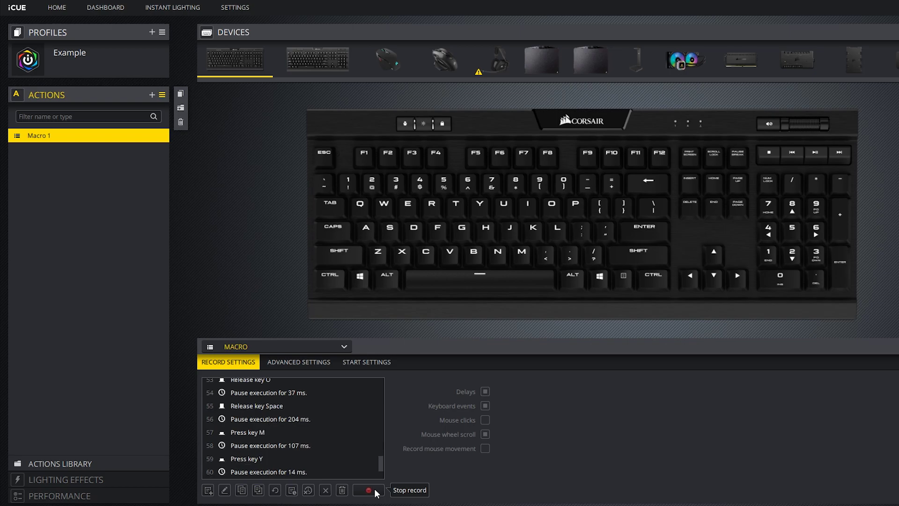
{"action": "type", "text": " channel!"}
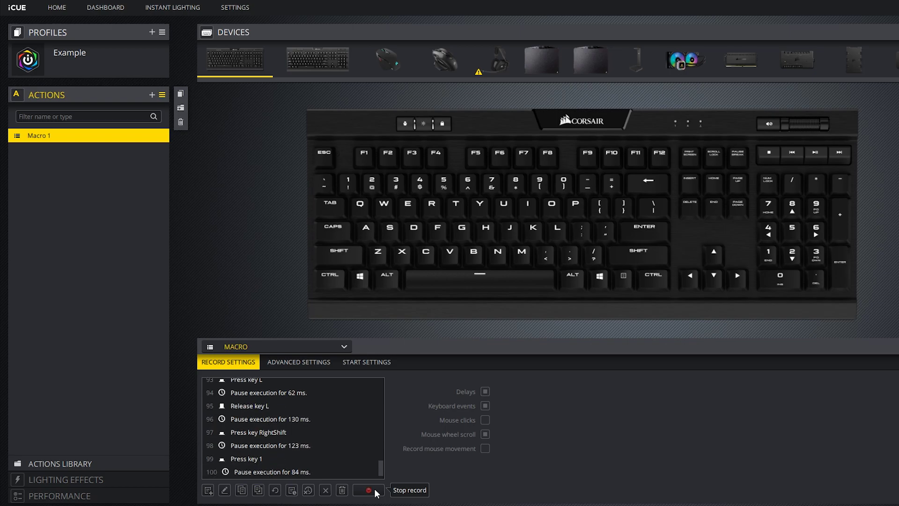
{"action": "left_click", "coordinate": [375, 489]}
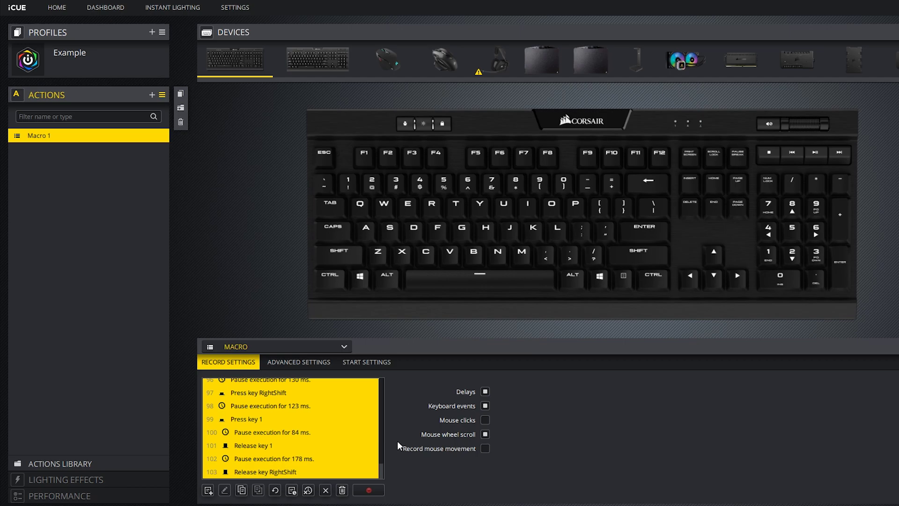
{"action": "left_click", "coordinate": [363, 157]}
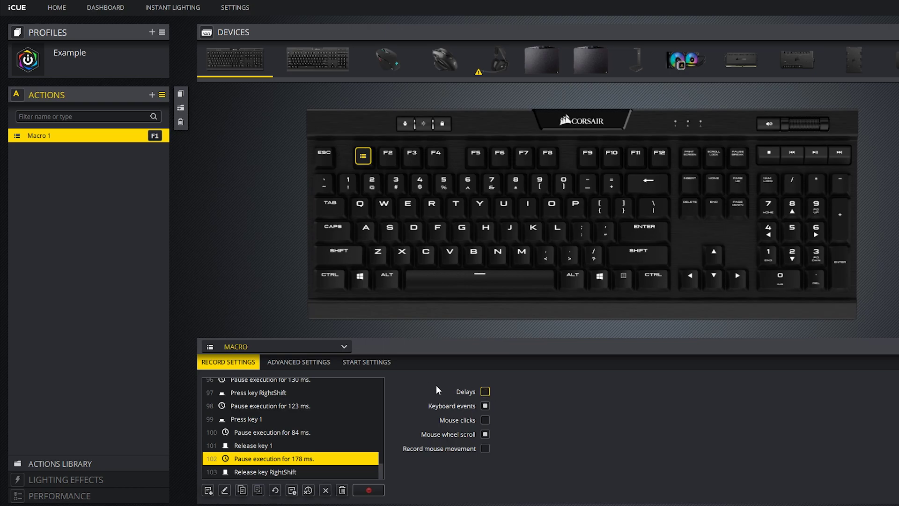
- Delete all delays and the trailing RightShift press and release events from Macro 1
{"action": "left_click", "coordinate": [308, 492]}
{"action": "left_click", "coordinate": [273, 431]}
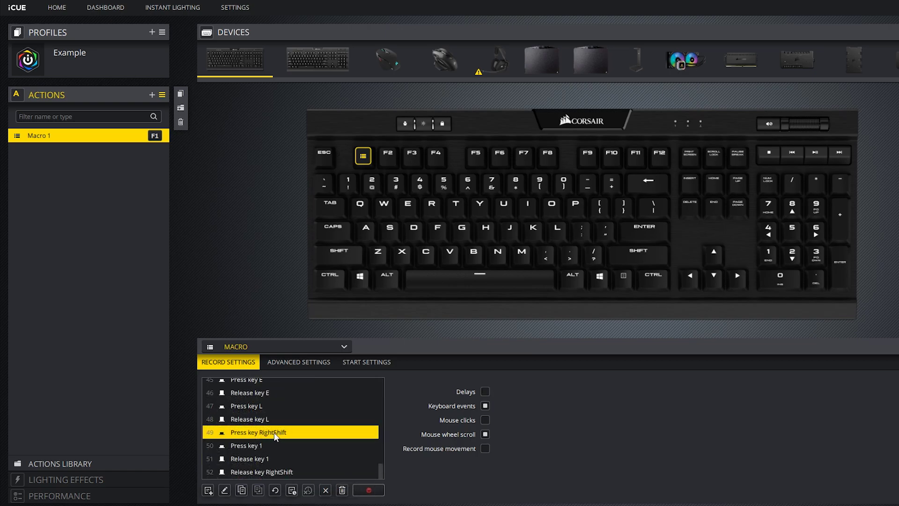
{"action": "left_click", "coordinate": [260, 472]}
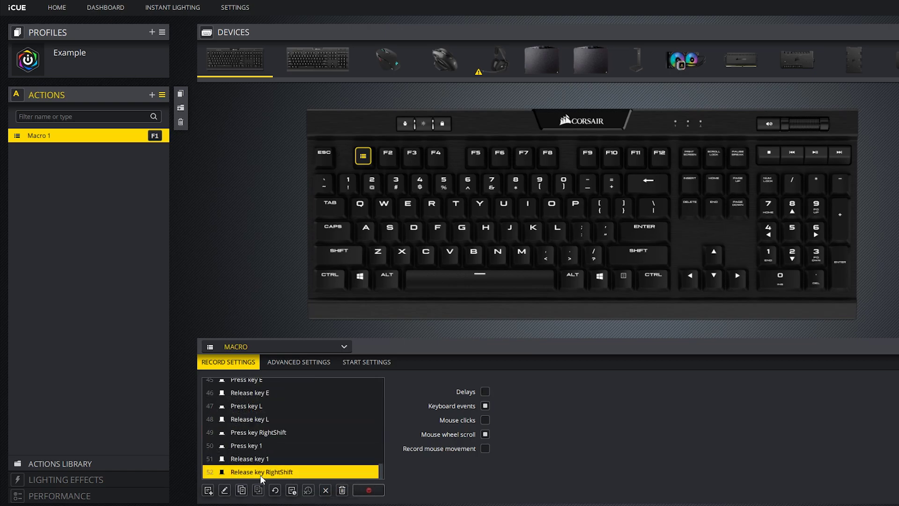
{"action": "left_click", "coordinate": [324, 491]}
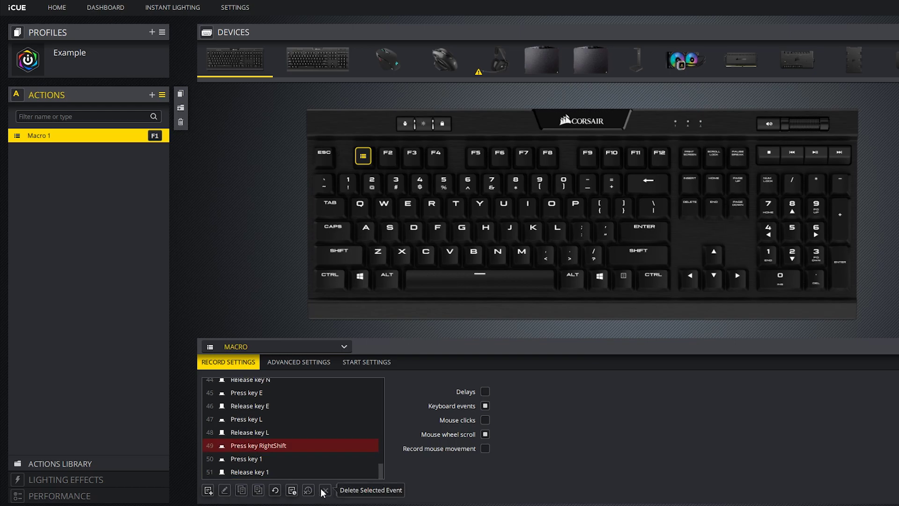
{"action": "left_click", "coordinate": [296, 445]}
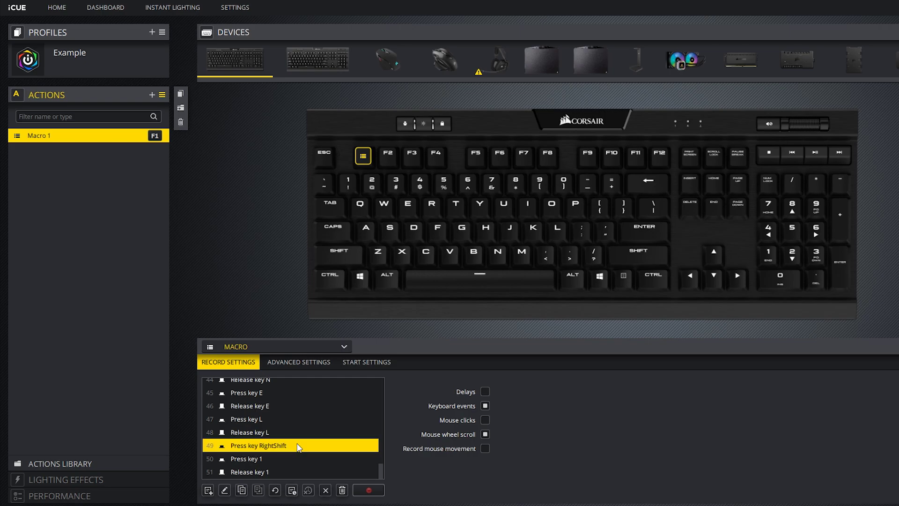
{"action": "left_click", "coordinate": [325, 490]}
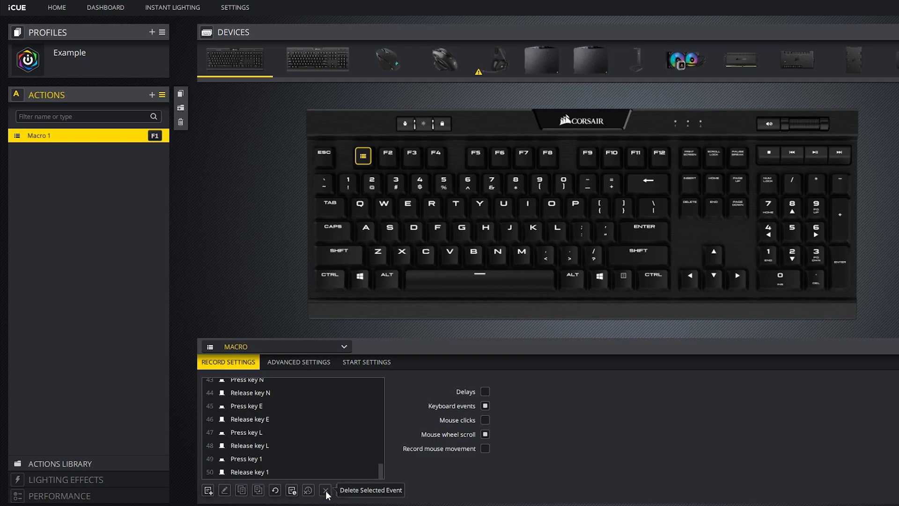
- Copy and paste the Release key L event, then undo the duplicate
{"action": "left_click", "coordinate": [270, 450]}
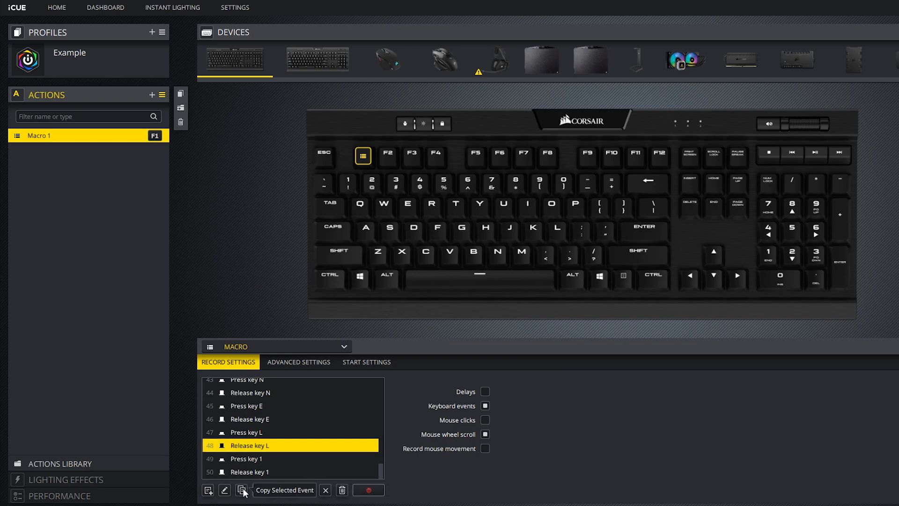
{"action": "left_click", "coordinate": [242, 490]}
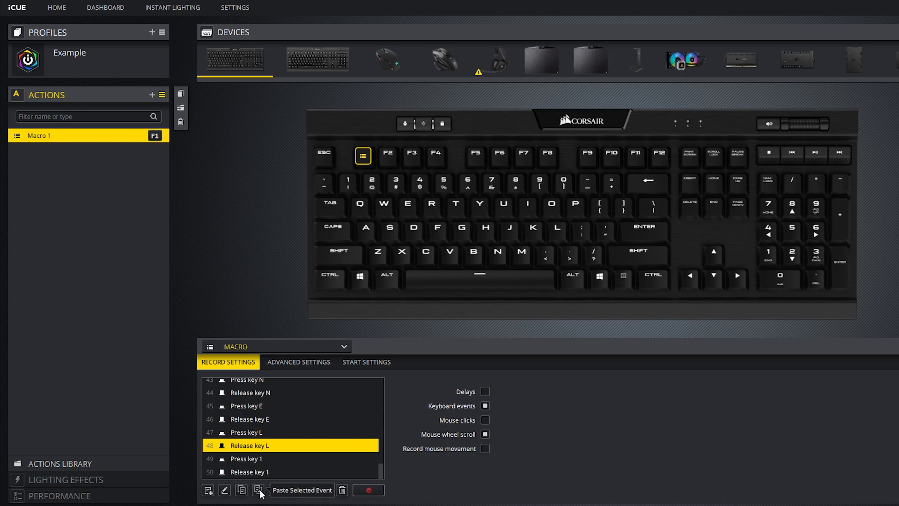
{"action": "left_click", "coordinate": [258, 489]}
{"action": "scroll", "coordinate": [262, 469], "scroll_direction": "down", "scroll_amount": 1}
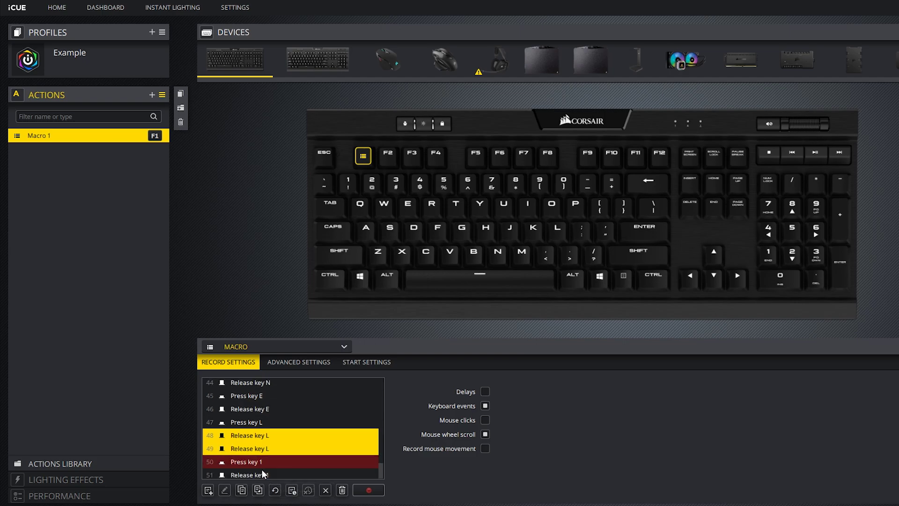
{"action": "left_click", "coordinate": [277, 492]}
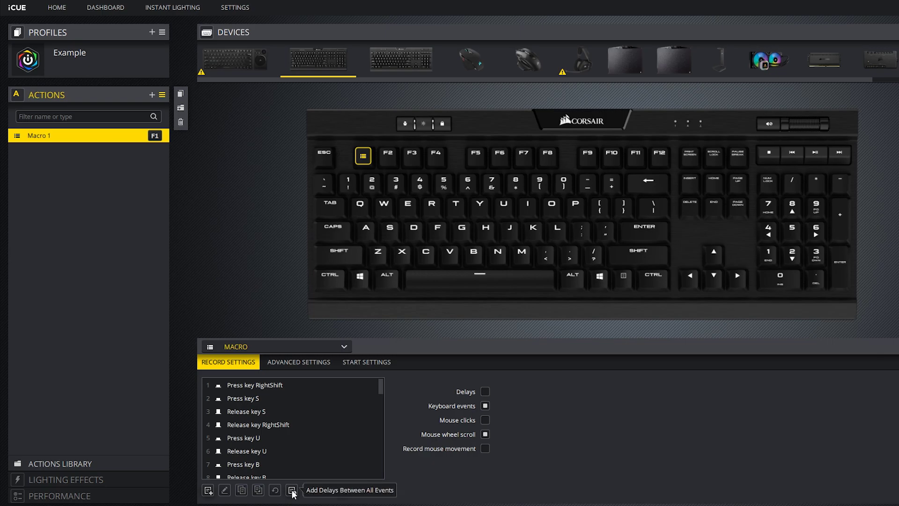
- Add a random 5 to 10 ms delay between all events of Macro 1
{"action": "left_click", "coordinate": [291, 490]}
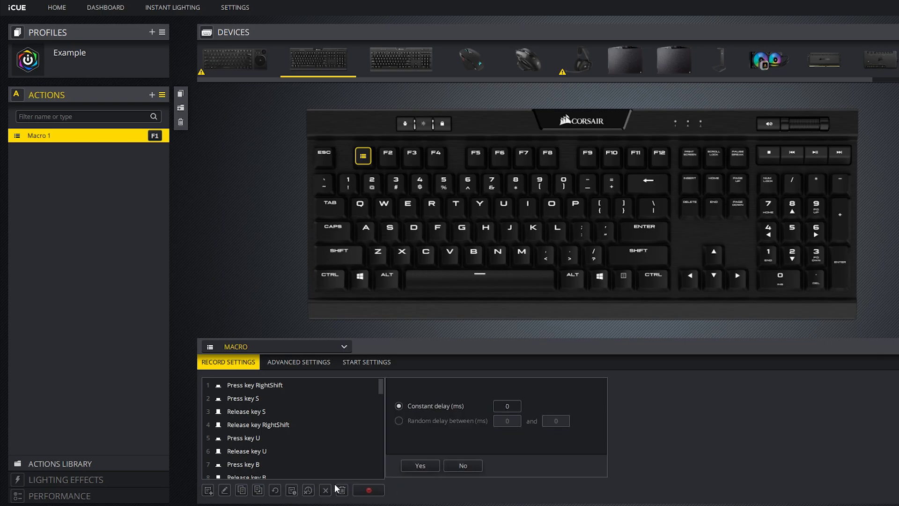
{"action": "left_click", "coordinate": [423, 420]}
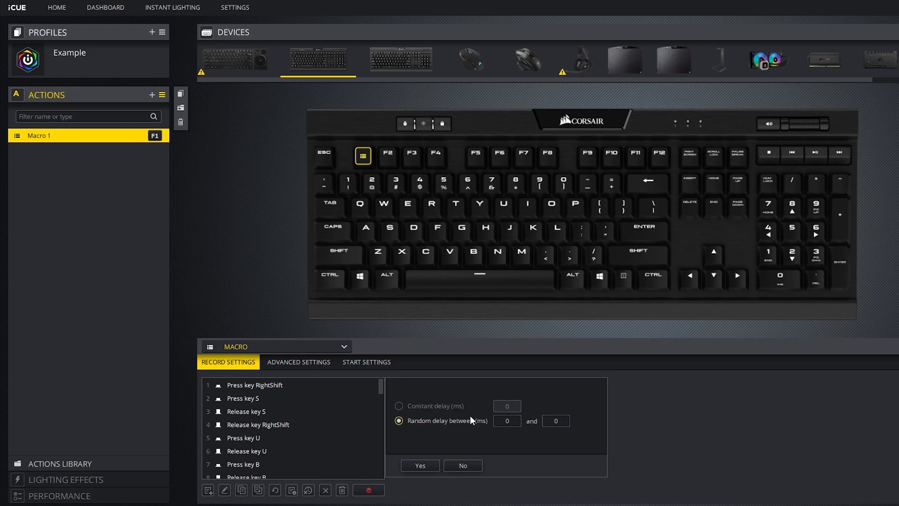
{"action": "left_click", "coordinate": [509, 421]}
{"action": "left_click", "coordinate": [558, 424]}
{"action": "type", "text": "51"}
{"action": "left_click", "coordinate": [421, 464]}
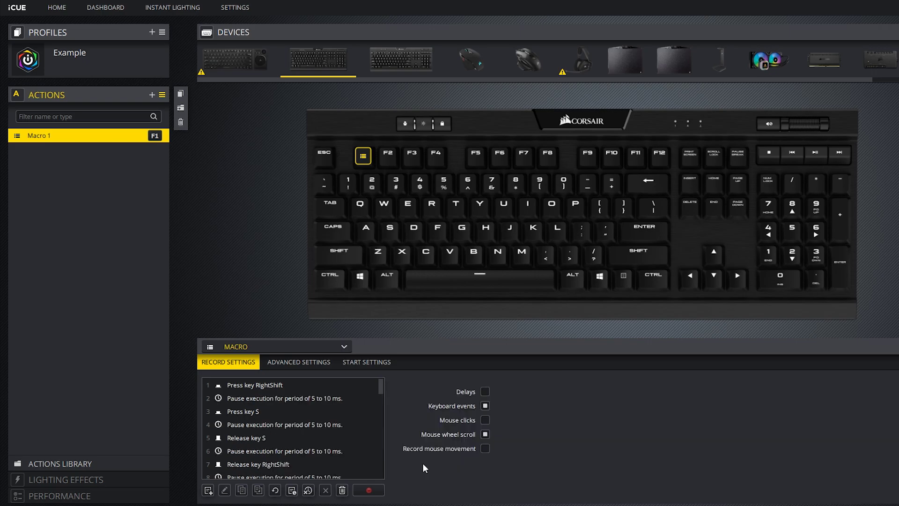
{"action": "scroll", "coordinate": [333, 403], "scroll_direction": "down", "scroll_amount": 3}
{"action": "scroll", "coordinate": [335, 404], "scroll_direction": "down", "scroll_amount": 12}
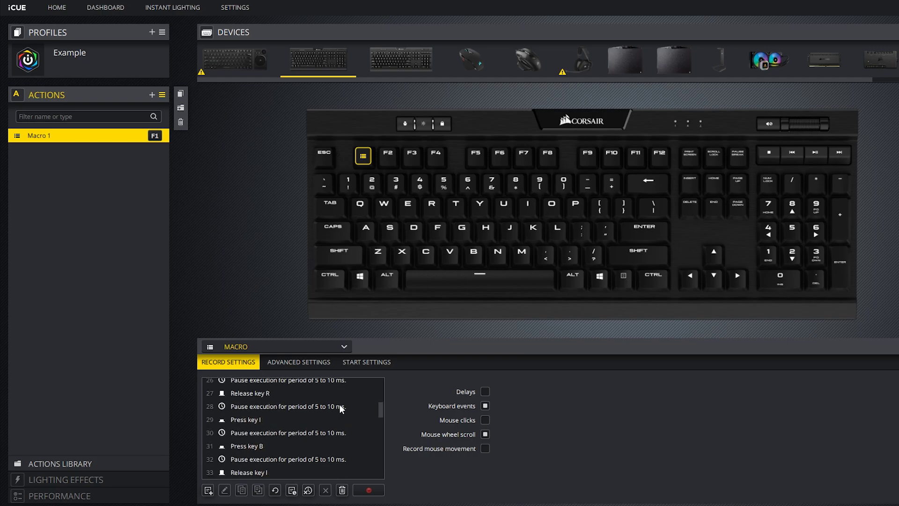
{"action": "scroll", "coordinate": [340, 405], "scroll_direction": "down", "scroll_amount": 4}
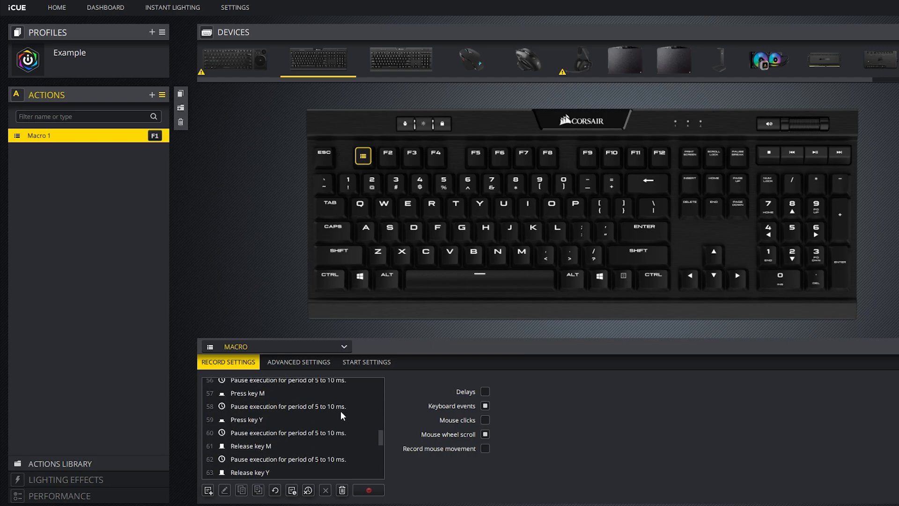
- Clear Macro 1, enable mouse movement recording, record a test right-click, then delete it
{"action": "left_click", "coordinate": [342, 491]}
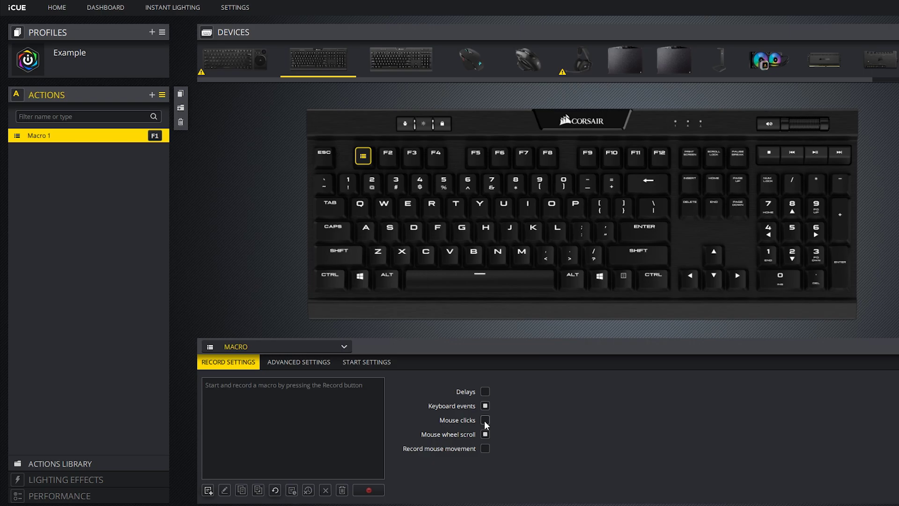
{"action": "left_click", "coordinate": [486, 448]}
{"action": "left_click", "coordinate": [369, 490]}
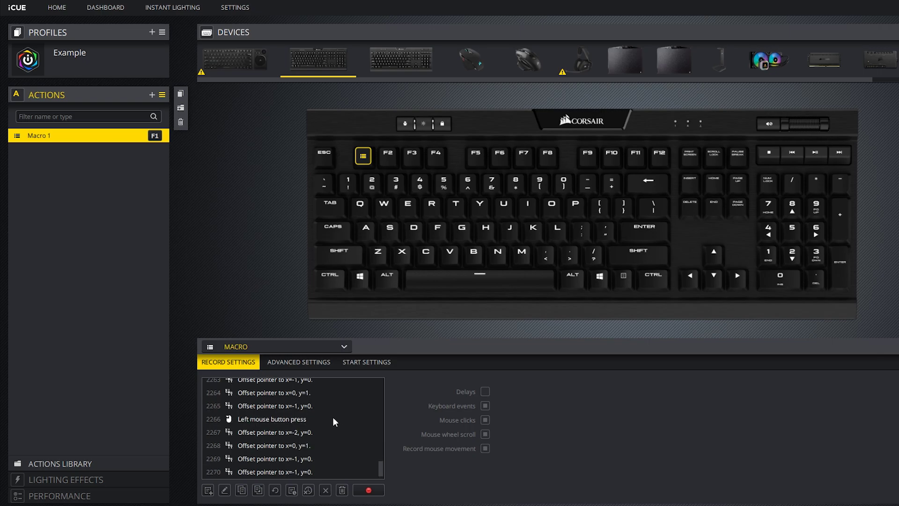
{"action": "right_click", "coordinate": [366, 411]}
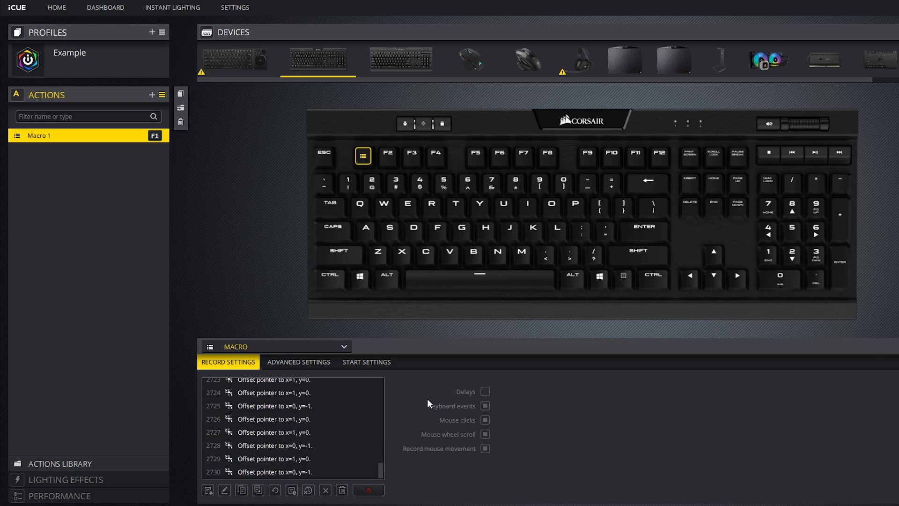
{"action": "left_click", "coordinate": [319, 423]}
{"action": "key", "text": "ctrl+a"}
{"action": "left_click", "coordinate": [342, 489]}
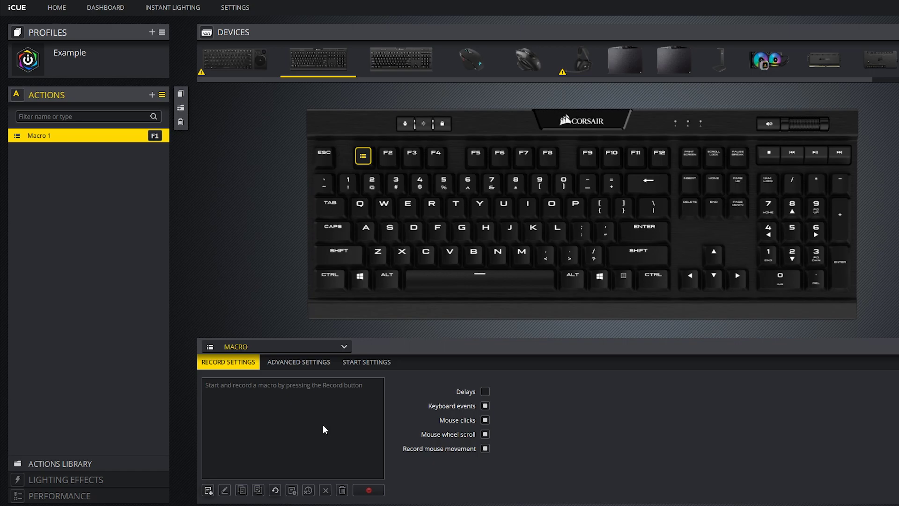
- Manually insert new events into Macro 1, such as a key A input and a left mouse press
{"action": "left_click", "coordinate": [207, 490]}
{"action": "left_click", "coordinate": [465, 392]}
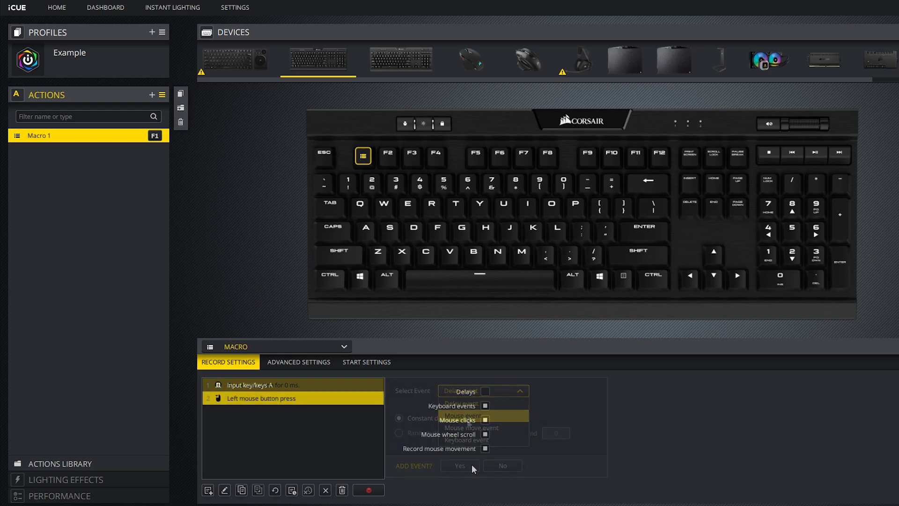
{"action": "left_click", "coordinate": [470, 464]}
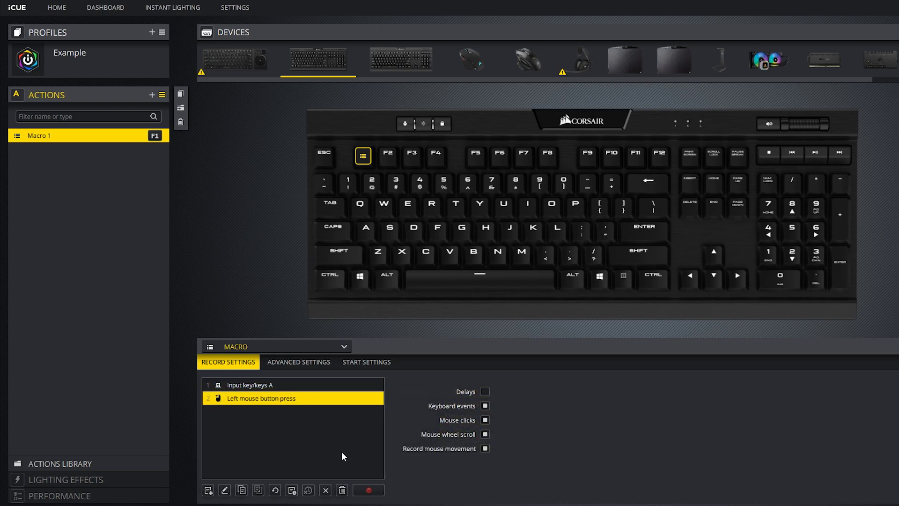
- Clear all of Macro 1's events and keep the trigger at On press
{"action": "left_click", "coordinate": [342, 490]}
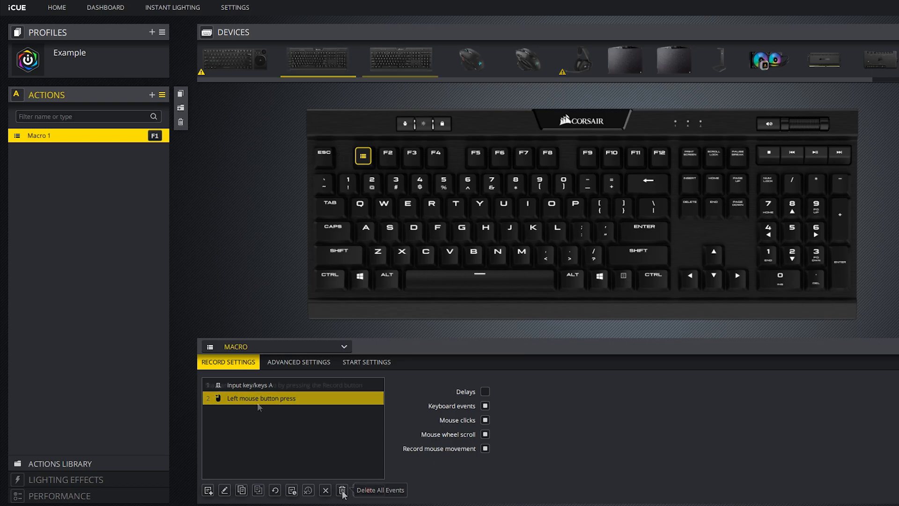
{"action": "left_click", "coordinate": [298, 362]}
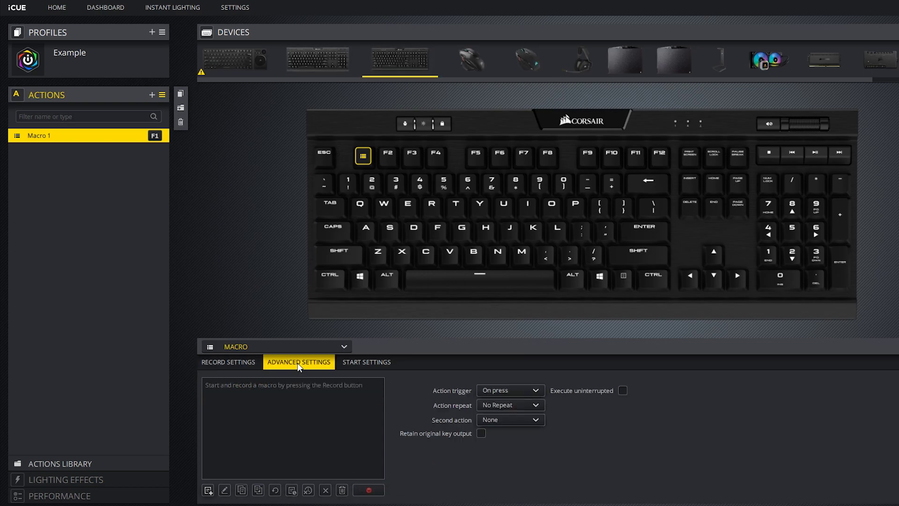
{"action": "left_click", "coordinate": [541, 392]}
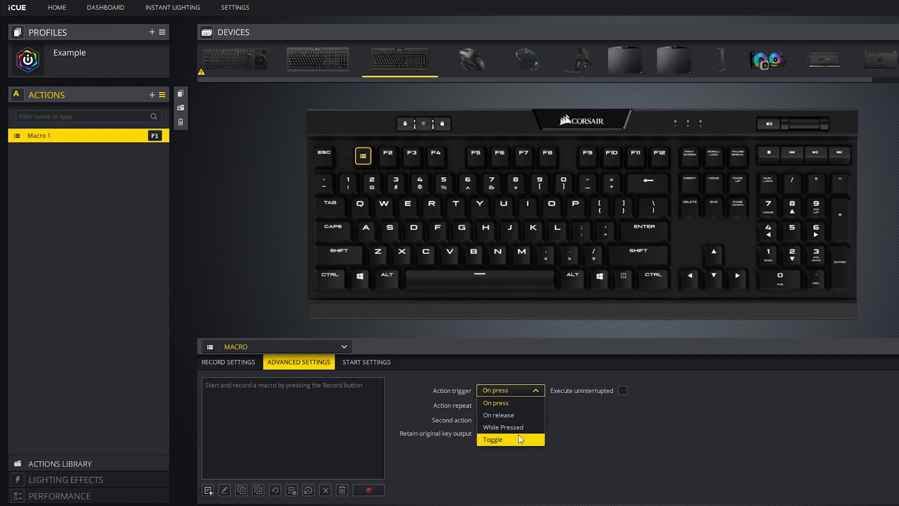
{"action": "left_click", "coordinate": [515, 403]}
- Try repeat with a random delay, revert to No Repeat, and enable Execute uninterrupted
{"action": "left_click", "coordinate": [536, 404]}
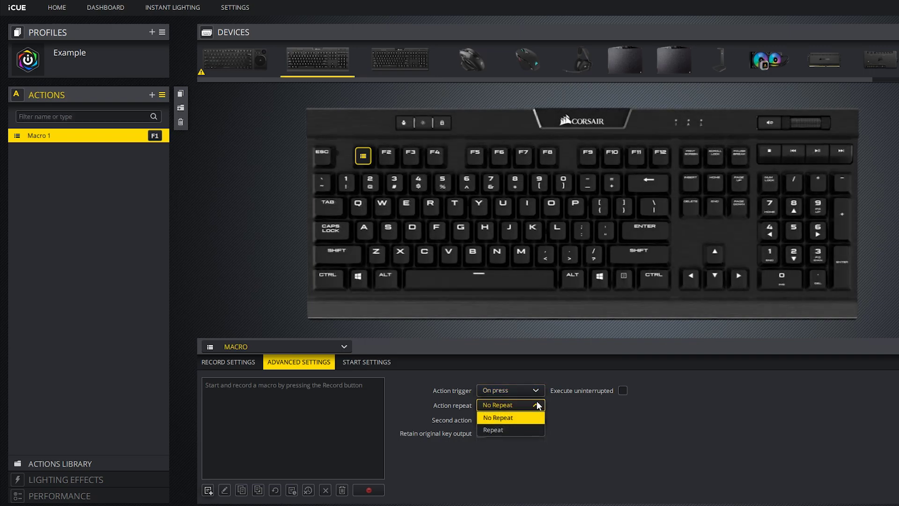
{"action": "left_click", "coordinate": [511, 429]}
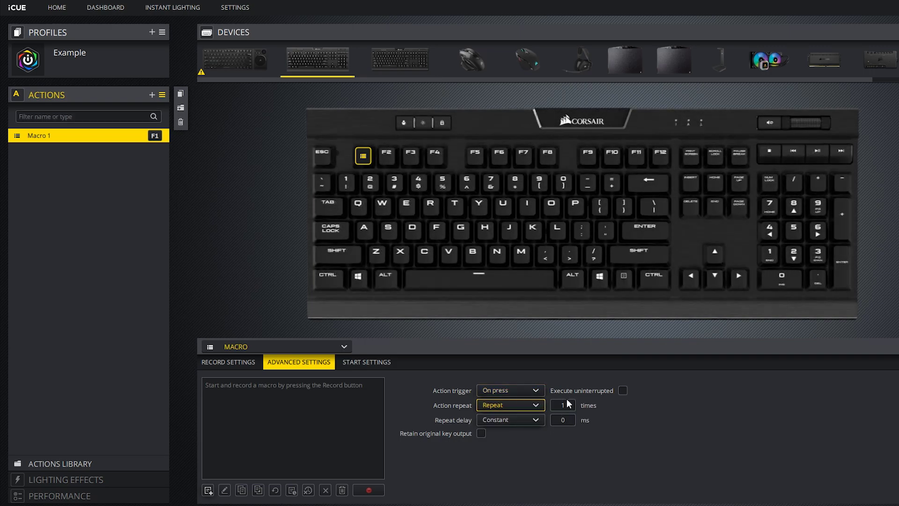
{"action": "left_click", "coordinate": [539, 422]}
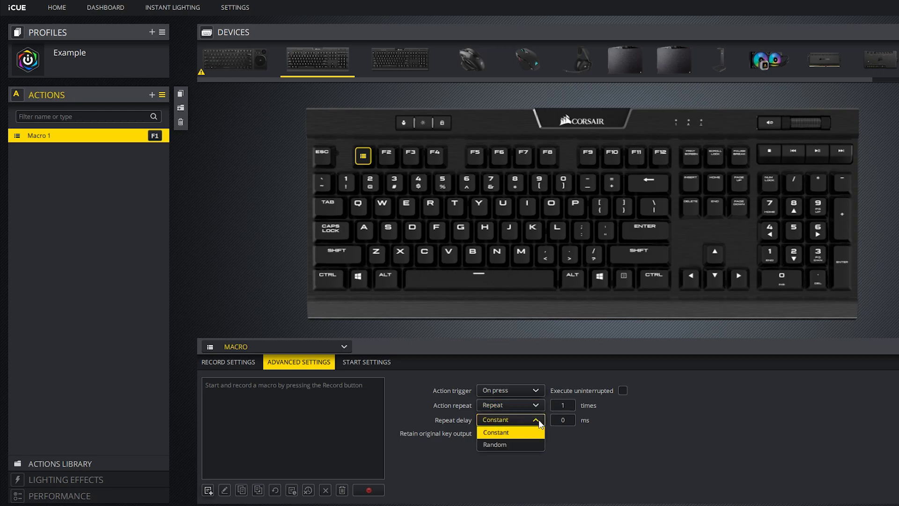
{"action": "left_click", "coordinate": [526, 444]}
{"action": "left_click", "coordinate": [536, 405]}
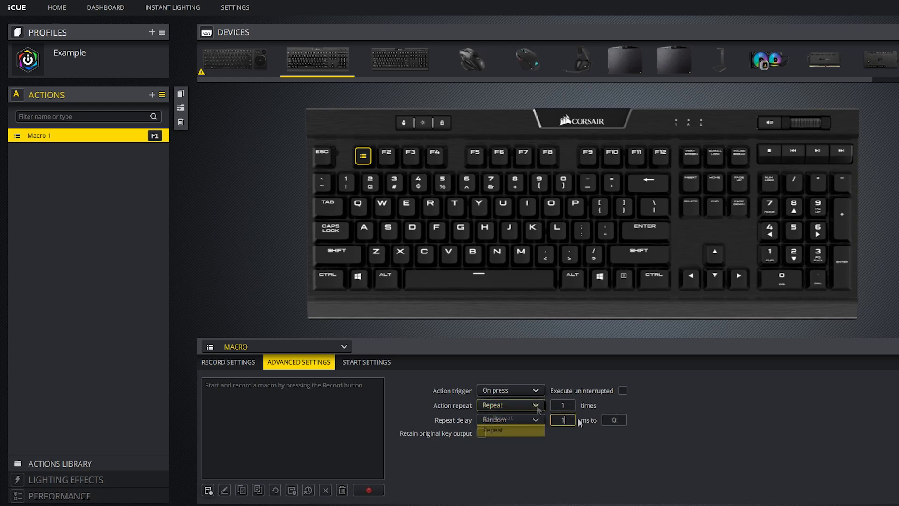
{"action": "left_click", "coordinate": [529, 418]}
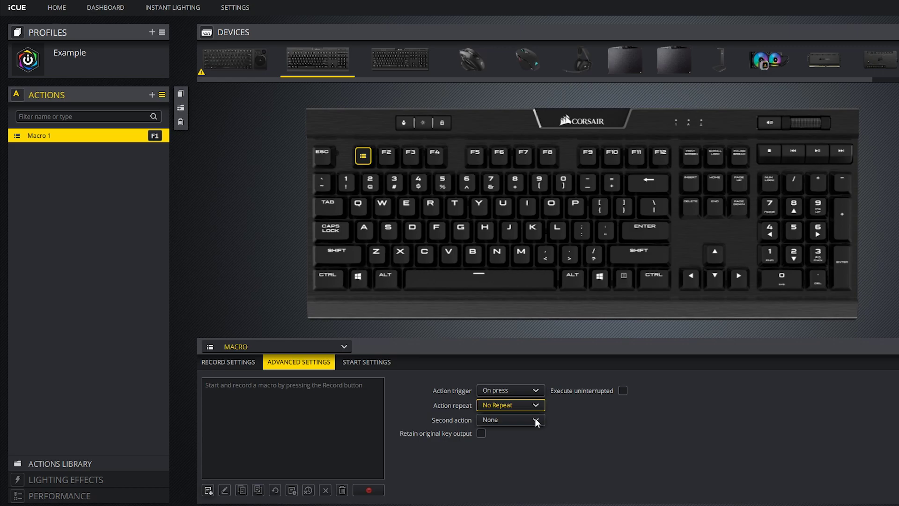
{"action": "left_click", "coordinate": [535, 419]}
{"action": "left_click", "coordinate": [537, 421]}
{"action": "left_click", "coordinate": [622, 390]}
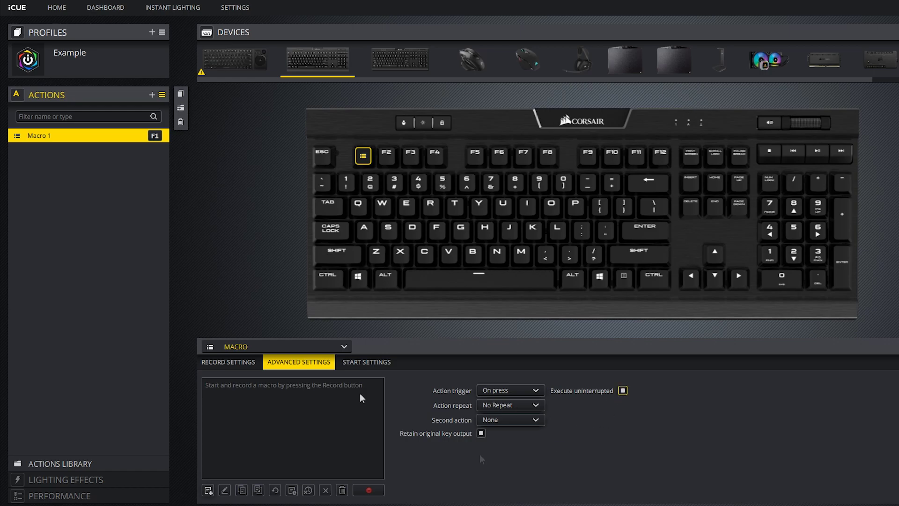
- Add a Spiral Rainbow 1 effect under the profile's Lighting Effects
{"action": "left_click", "coordinate": [376, 361]}
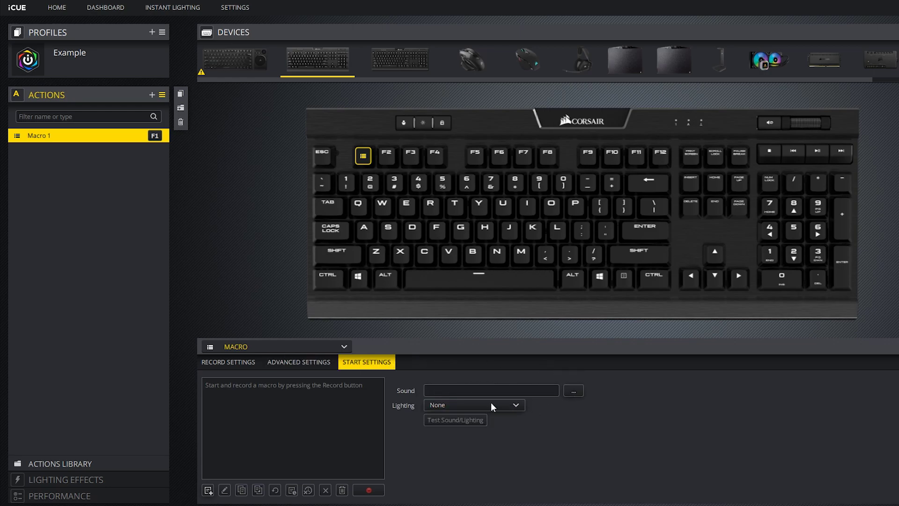
{"action": "left_click", "coordinate": [89, 478]}
{"action": "left_click", "coordinate": [152, 111]}
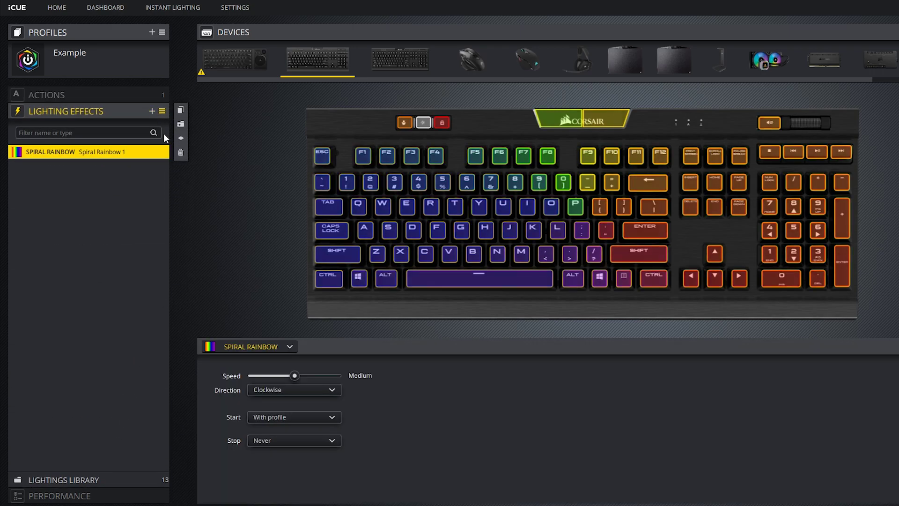
- Change the lighting effect to Ripple with a full-brightness white node
{"action": "left_click", "coordinate": [259, 345]}
{"action": "left_click", "coordinate": [286, 422]}
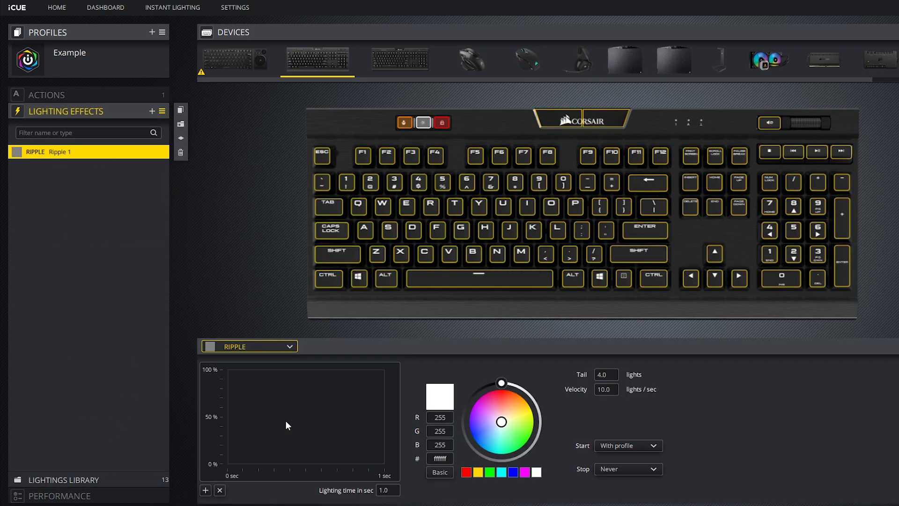
{"action": "left_click", "coordinate": [206, 491]}
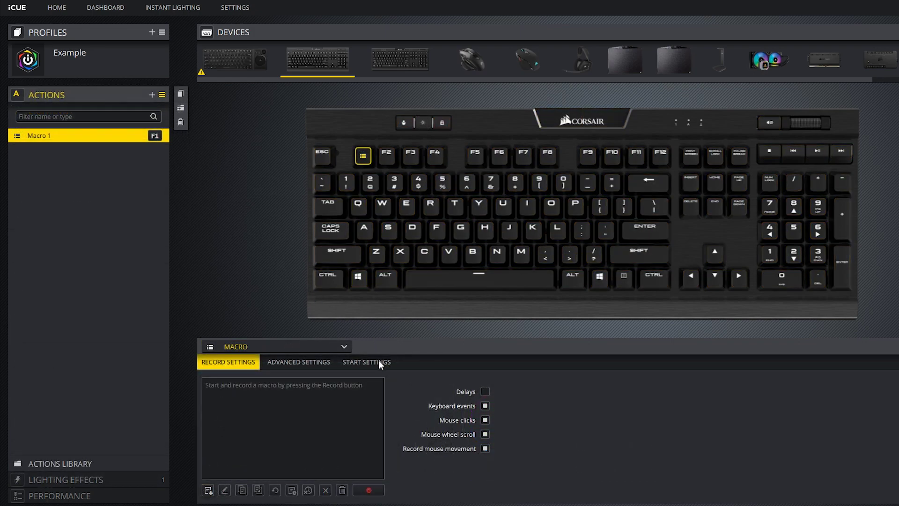
- Make Macro 1 start Ripple 1 lighting and preview it on the keyboard several times
{"action": "left_click", "coordinate": [379, 364]}
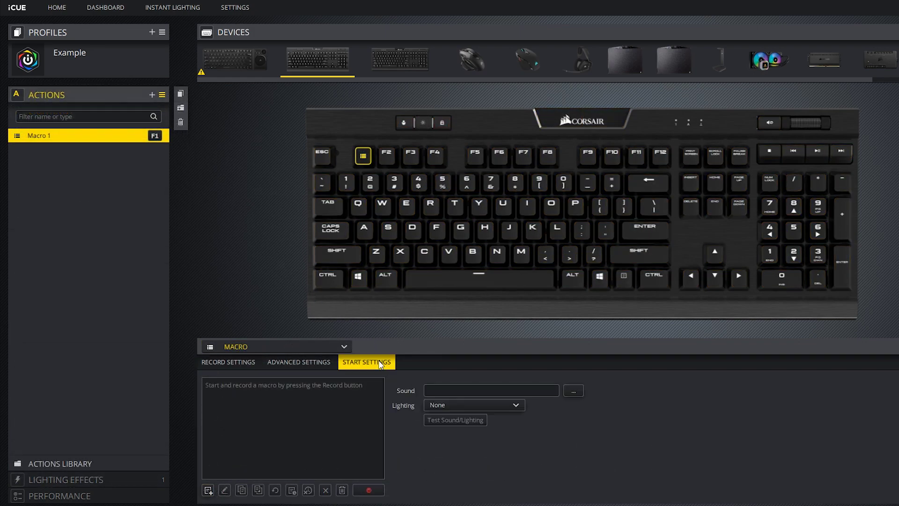
{"action": "left_click", "coordinate": [516, 405]}
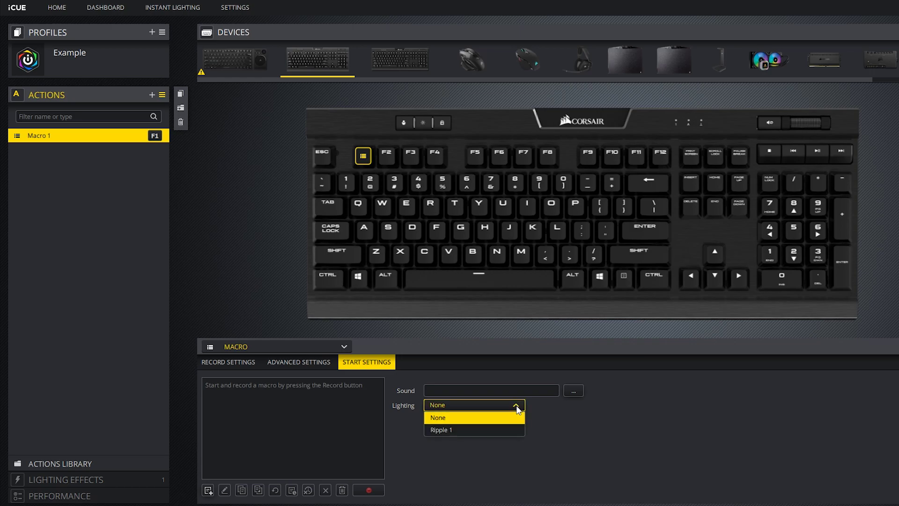
{"action": "left_click", "coordinate": [504, 428]}
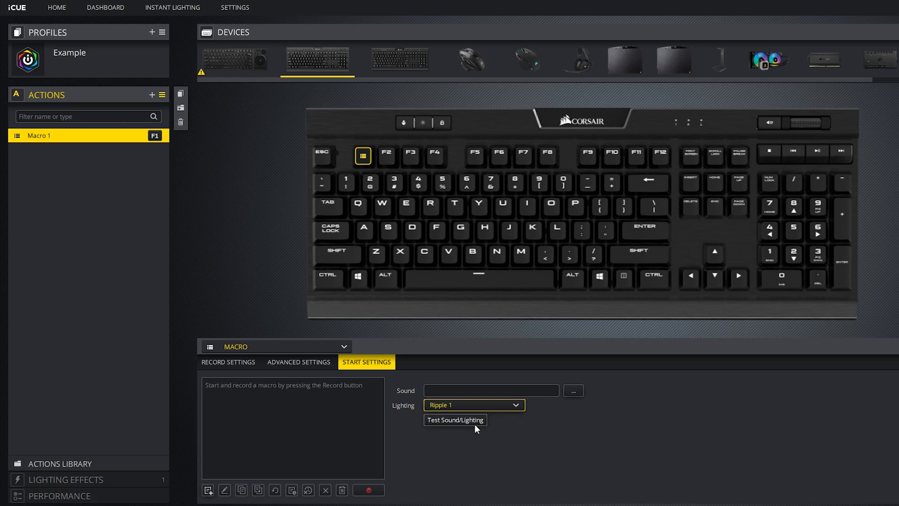
{"action": "left_click", "coordinate": [448, 418]}
{"action": "left_click", "coordinate": [471, 420]}
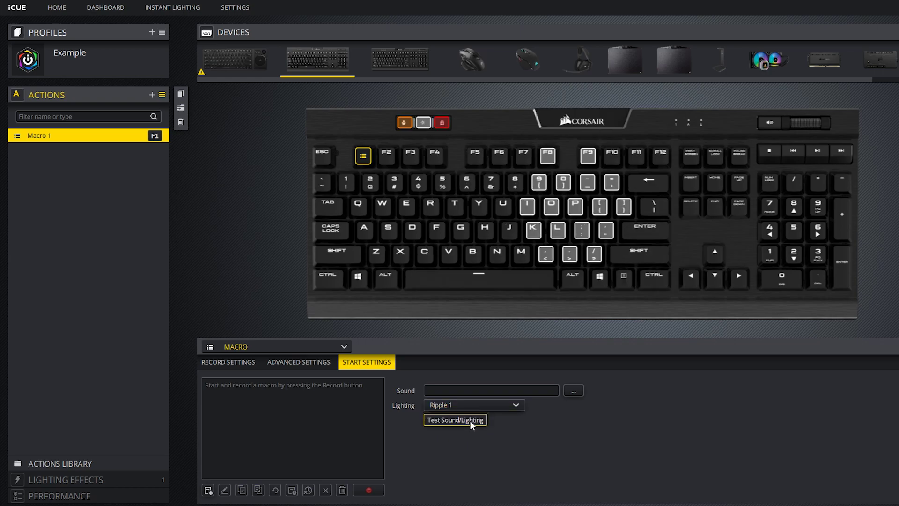
{"action": "left_click", "coordinate": [472, 422]}
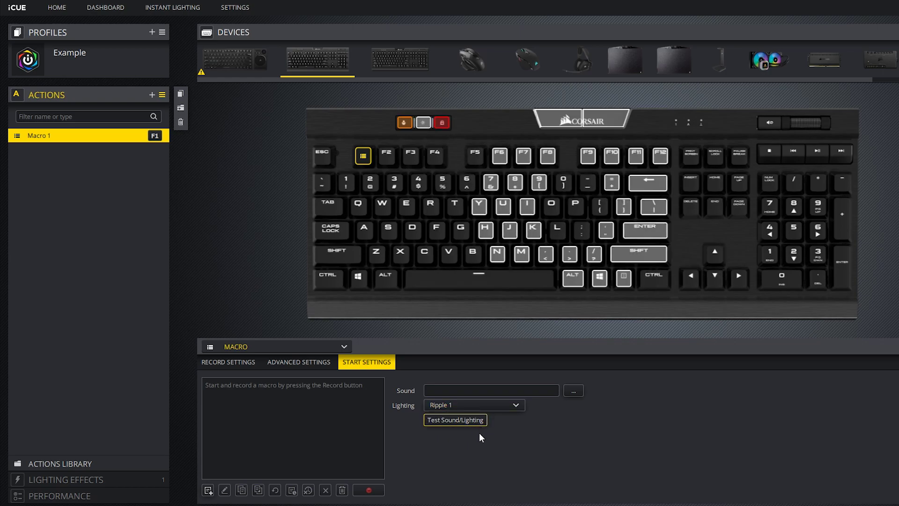
{"action": "left_click", "coordinate": [473, 419]}
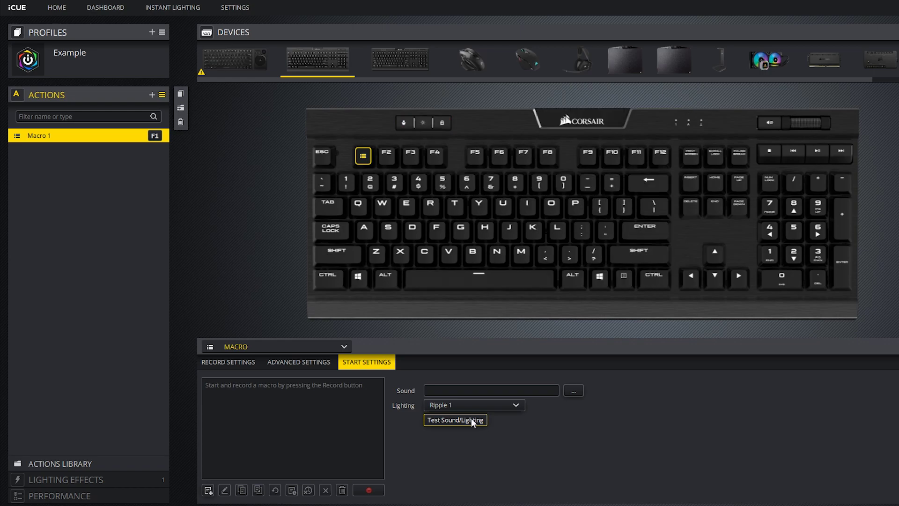
{"action": "left_click", "coordinate": [471, 418]}
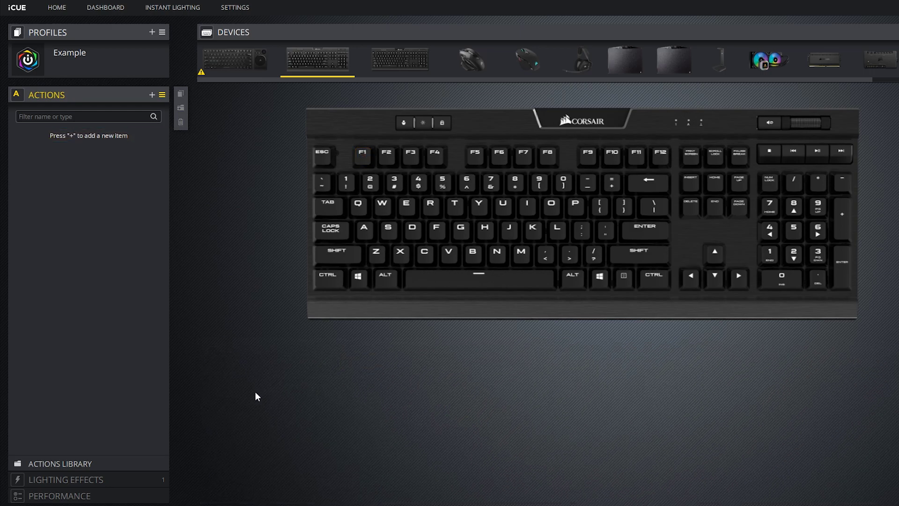
- Replace Ripple 1 with a white Solid effect limited to the A key
{"action": "left_click", "coordinate": [66, 479]}
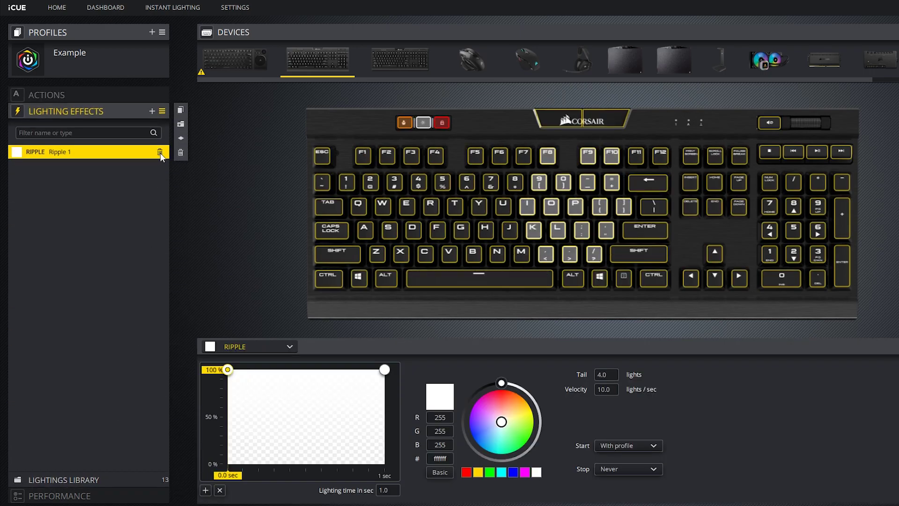
{"action": "left_click", "coordinate": [160, 152]}
{"action": "left_click", "coordinate": [152, 111]}
{"action": "left_click", "coordinate": [260, 346]}
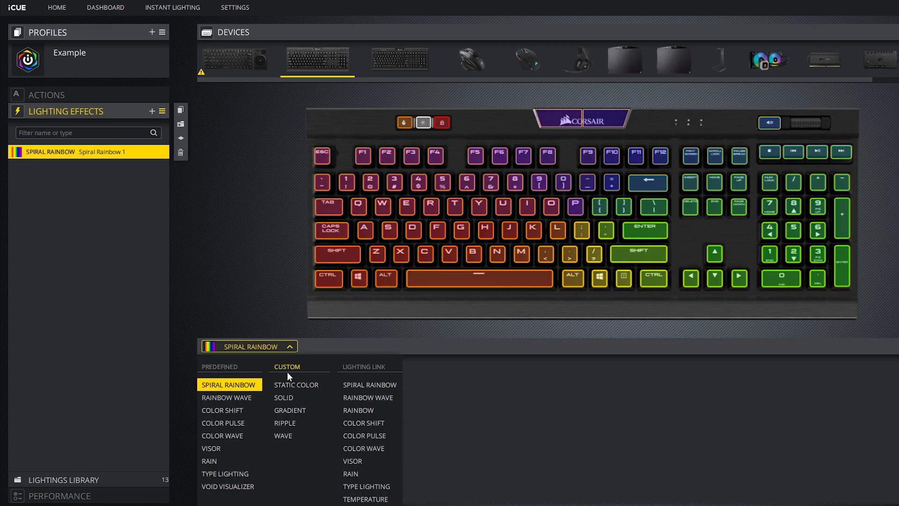
{"action": "left_click", "coordinate": [290, 397]}
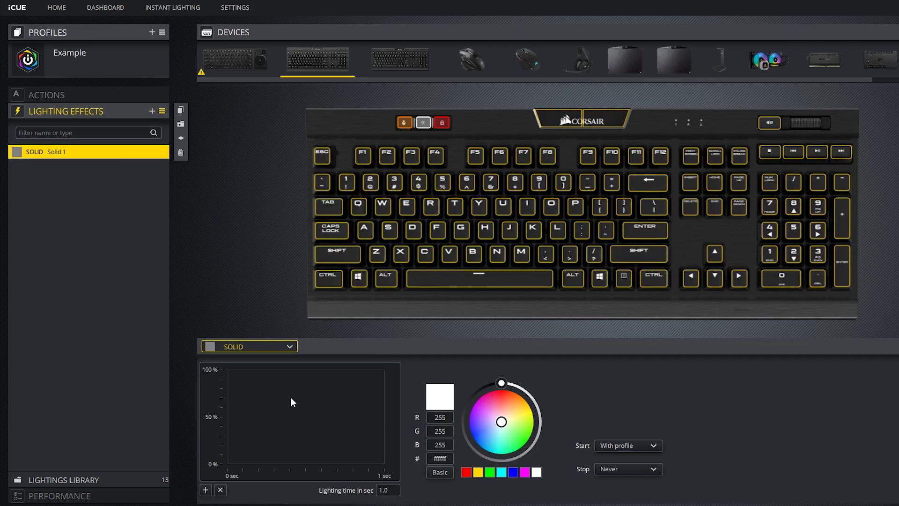
{"action": "left_click", "coordinate": [205, 490]}
{"action": "left_click", "coordinate": [369, 230]}
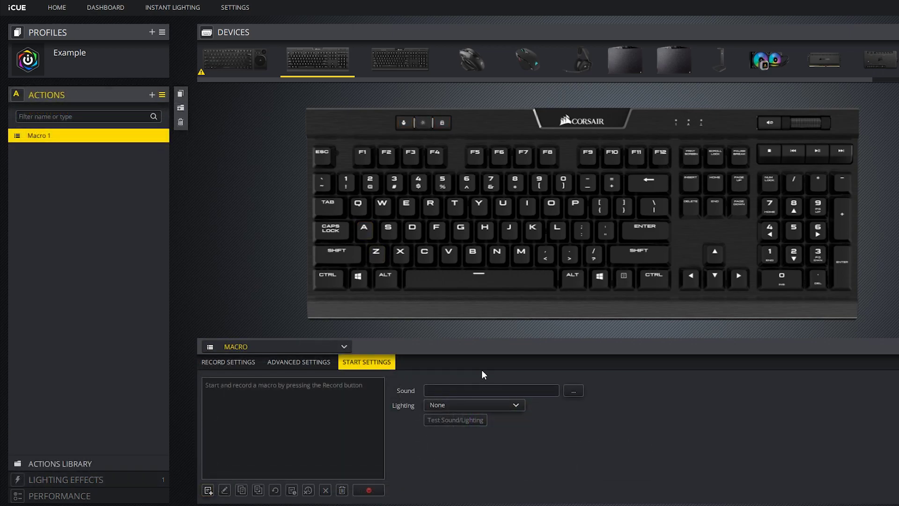
- Set Macro 1's start lighting to Solid 1, bind it to left Ctrl, and test it
{"action": "left_click", "coordinate": [514, 404]}
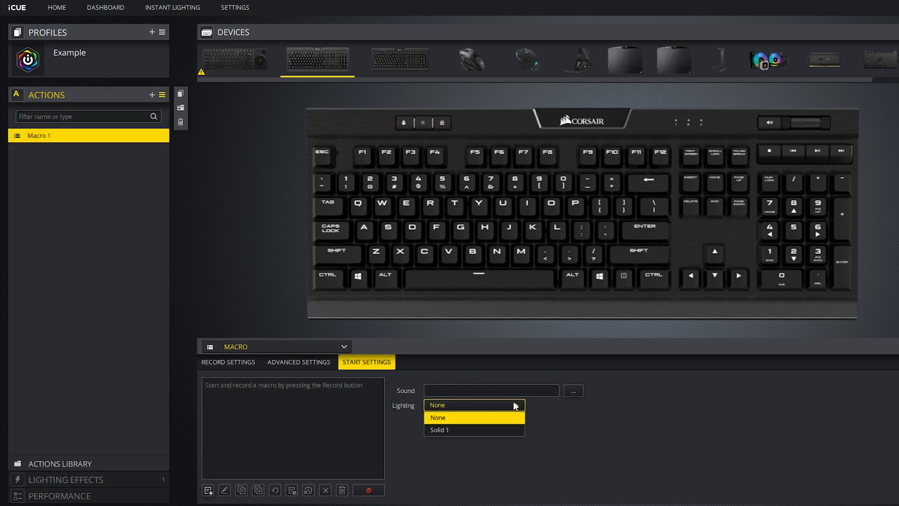
{"action": "left_click", "coordinate": [491, 428]}
{"action": "left_click", "coordinate": [328, 283]}
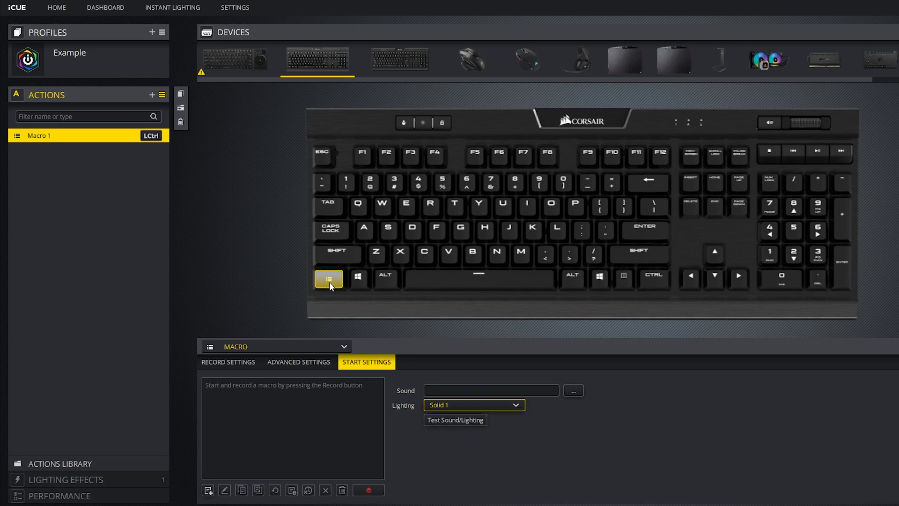
{"action": "left_click", "coordinate": [456, 420]}
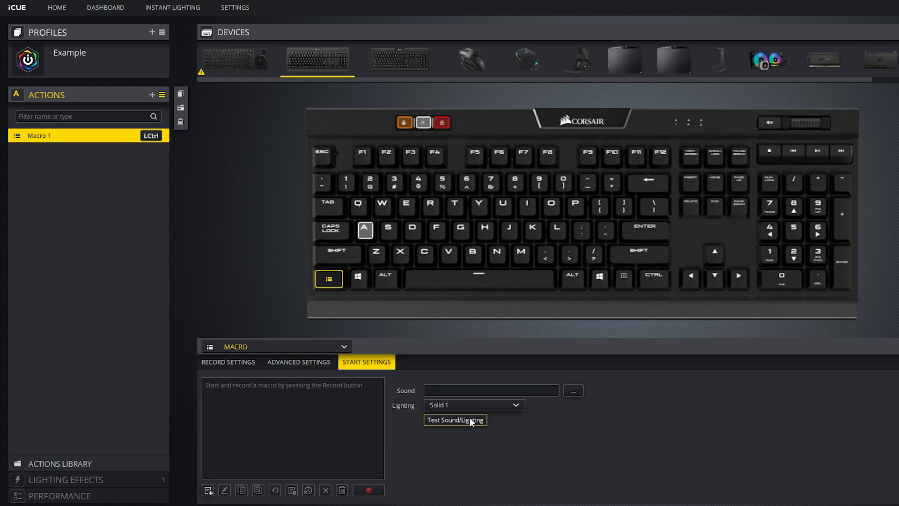
{"action": "left_click", "coordinate": [81, 474]}
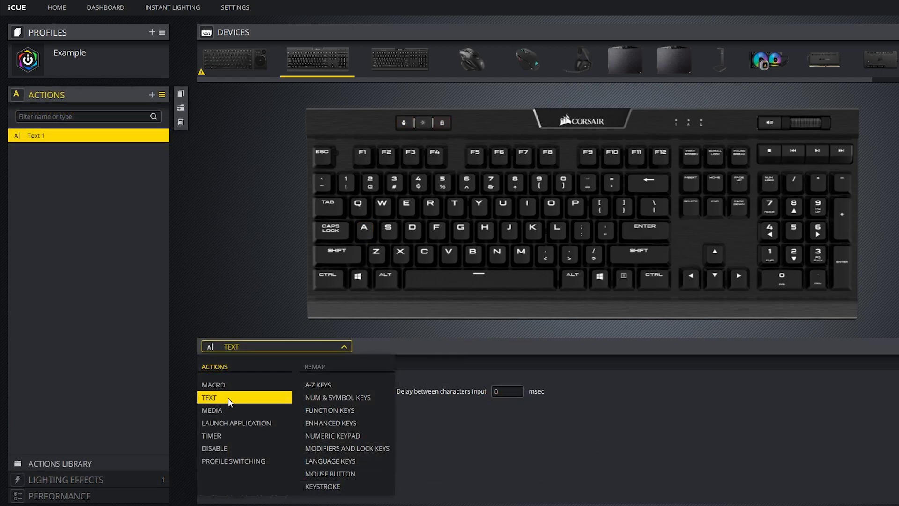
- Make Text 1 type 'Like this video!' with a 100 msec delay between characters
{"action": "left_click", "coordinate": [228, 398]}
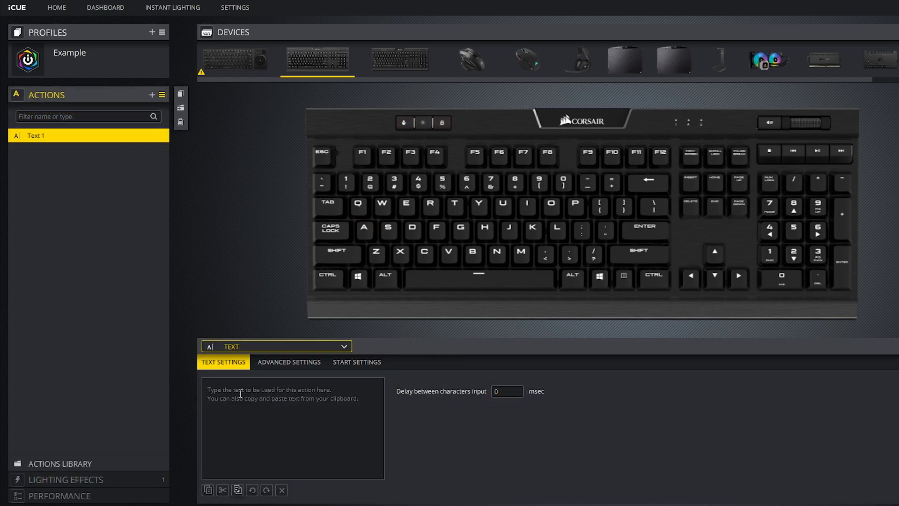
{"action": "left_click", "coordinate": [300, 399]}
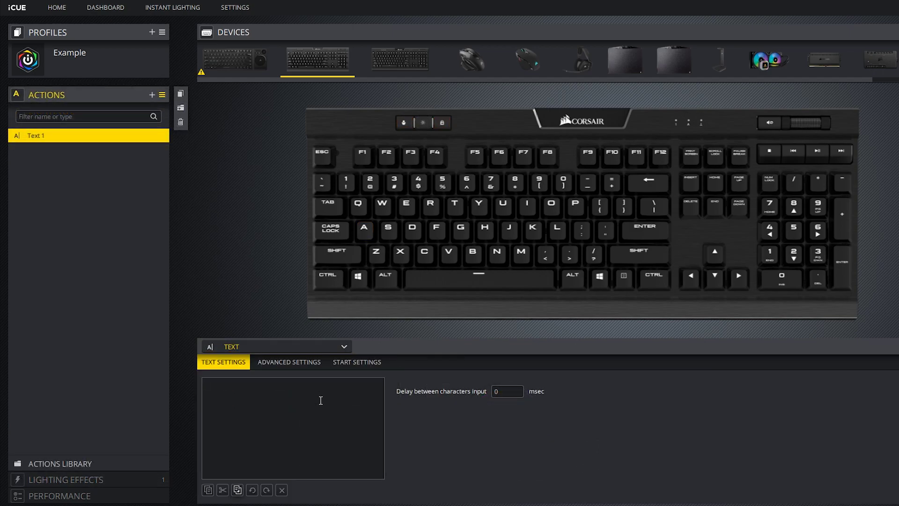
{"action": "type", "text": "Like this video!"}
{"action": "left_click", "coordinate": [515, 392]}
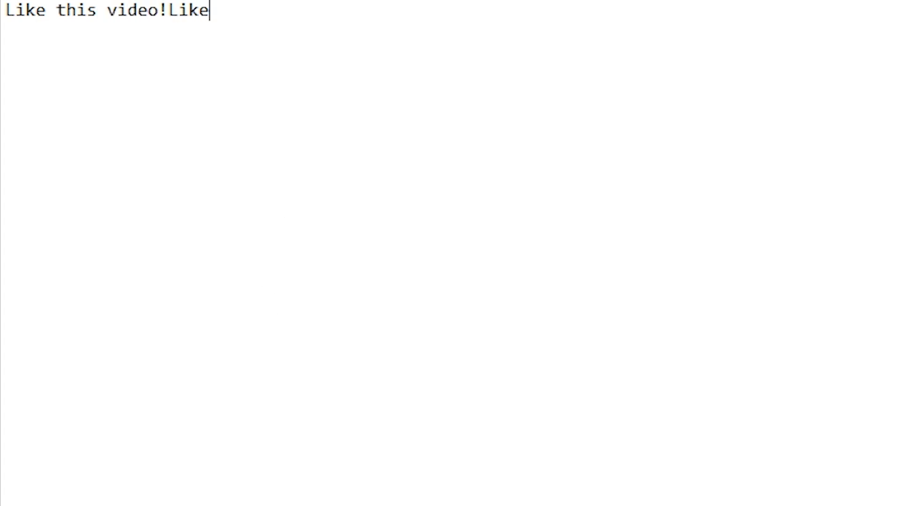
- Trigger the text action in Notepad so 'Like this video!' types out repeatedly
{"action": "type", "text": "eo!Li"}
- Switch F1's action from text to a MEDIA Play/Pause control
{"action": "type", "text": "ke th"}
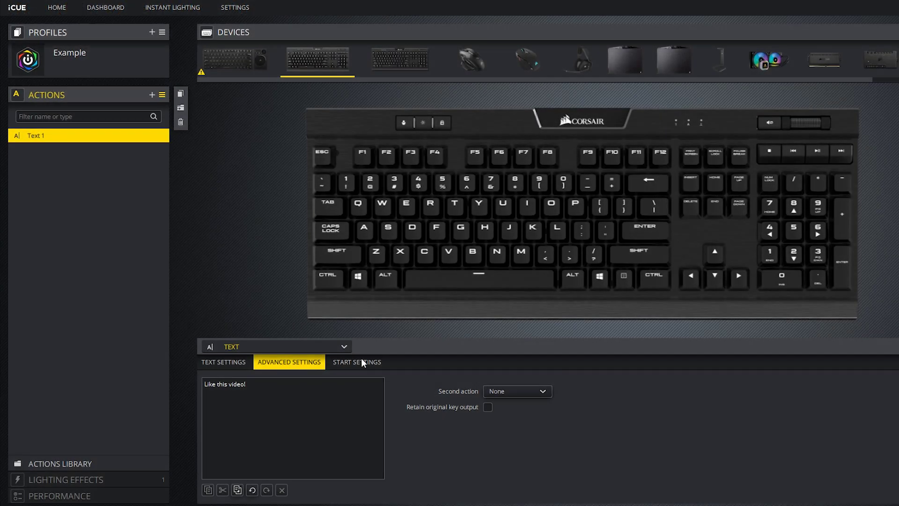
{"action": "left_click", "coordinate": [362, 363]}
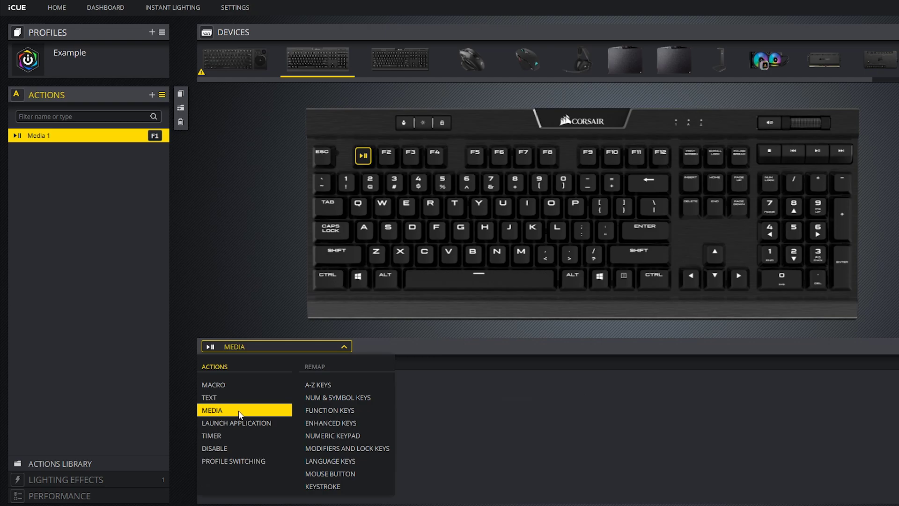
{"action": "left_click", "coordinate": [238, 410]}
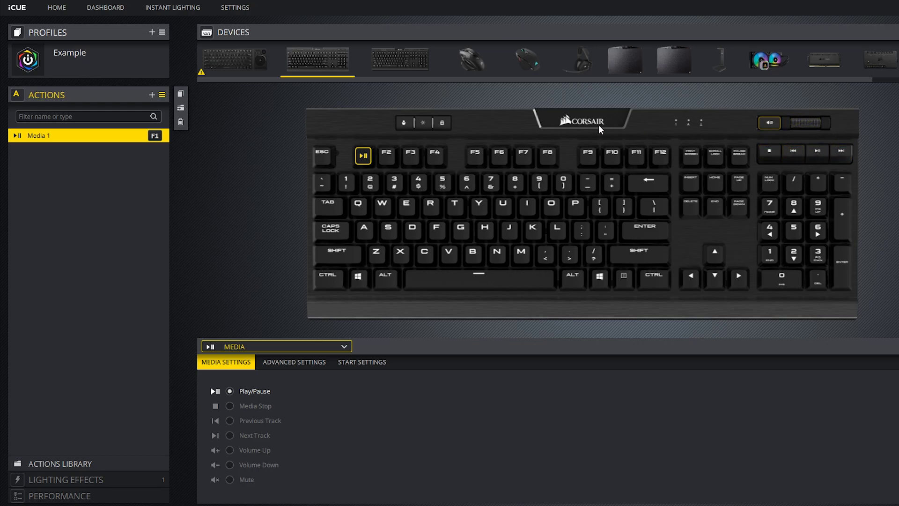
- Review the media action's Advanced and Start Settings tabs
{"action": "left_click", "coordinate": [294, 362]}
{"action": "left_click", "coordinate": [360, 362]}
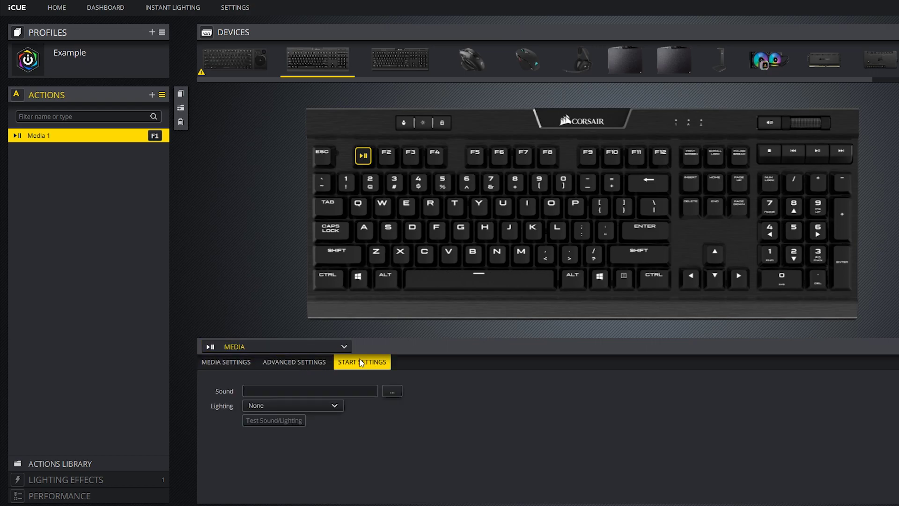
{"action": "left_click", "coordinate": [271, 362]}
{"action": "left_click", "coordinate": [358, 361]}
- Make F1 launch an application, pointing it at Photoshop.exe
{"action": "left_click", "coordinate": [232, 346]}
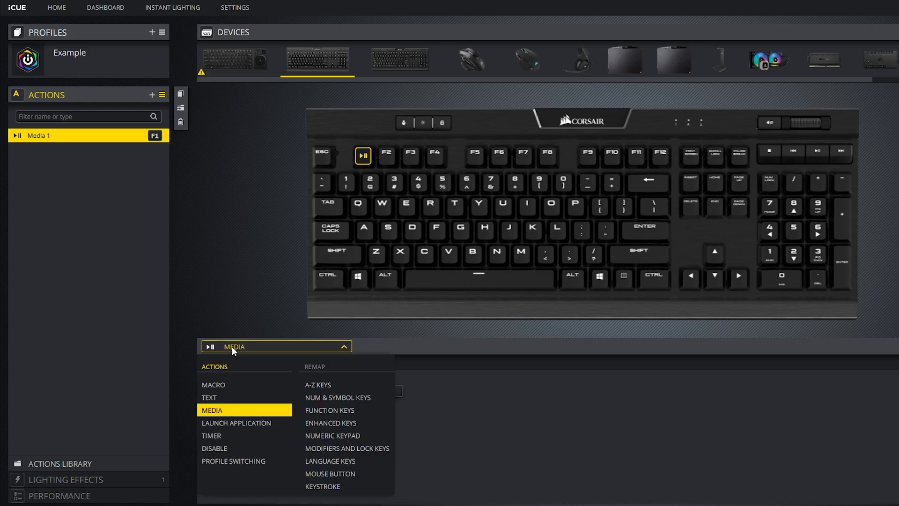
{"action": "left_click", "coordinate": [238, 423]}
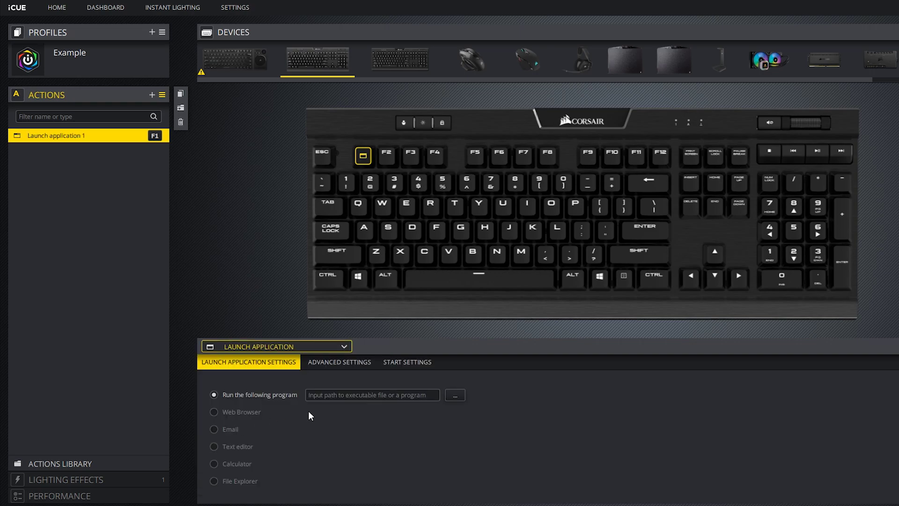
{"action": "left_click", "coordinate": [454, 395]}
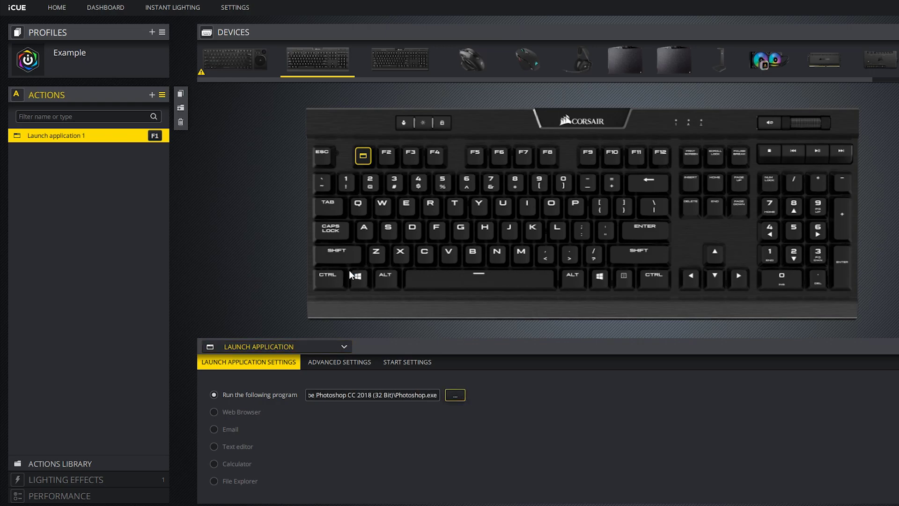
- Try Web Browser and File Explorer as launch targets and review the Advanced and Start tabs
{"action": "left_click", "coordinate": [246, 410]}
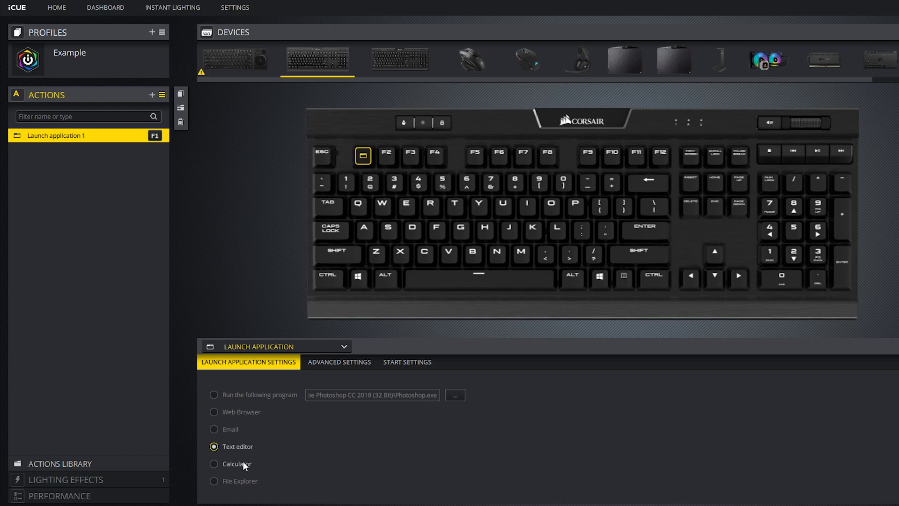
{"action": "left_click", "coordinate": [243, 481]}
{"action": "left_click", "coordinate": [352, 362]}
{"action": "left_click", "coordinate": [391, 362]}
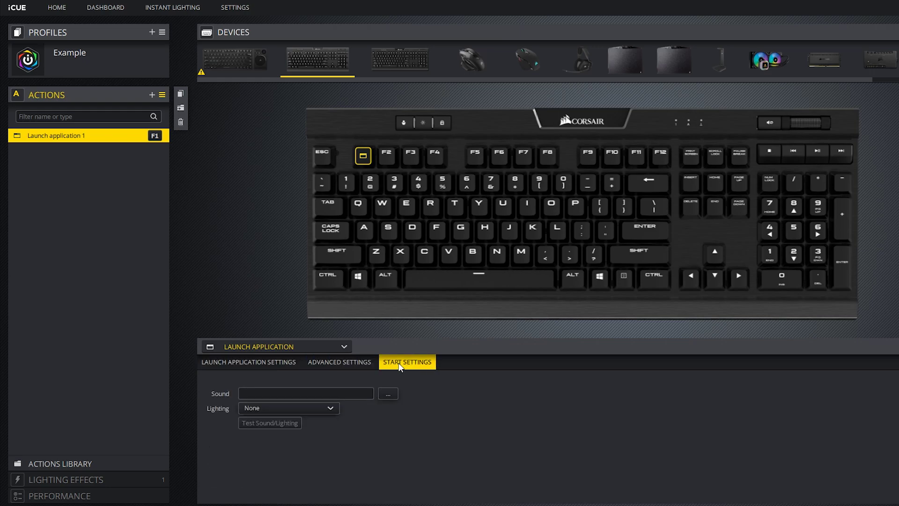
{"action": "left_click", "coordinate": [217, 357]}
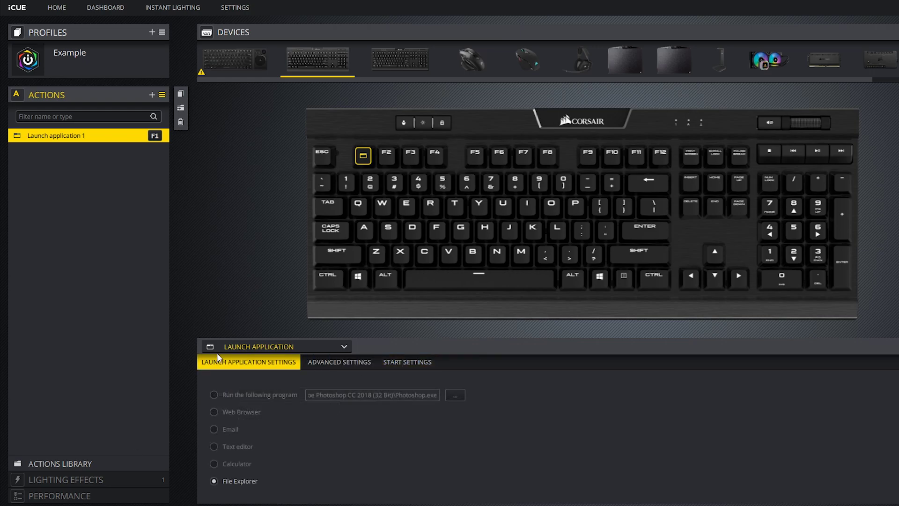
{"action": "left_click", "coordinate": [257, 346]}
- Change F1 to a timer set to 10 hours, 5 minutes, 9 seconds
{"action": "left_click", "coordinate": [216, 434]}
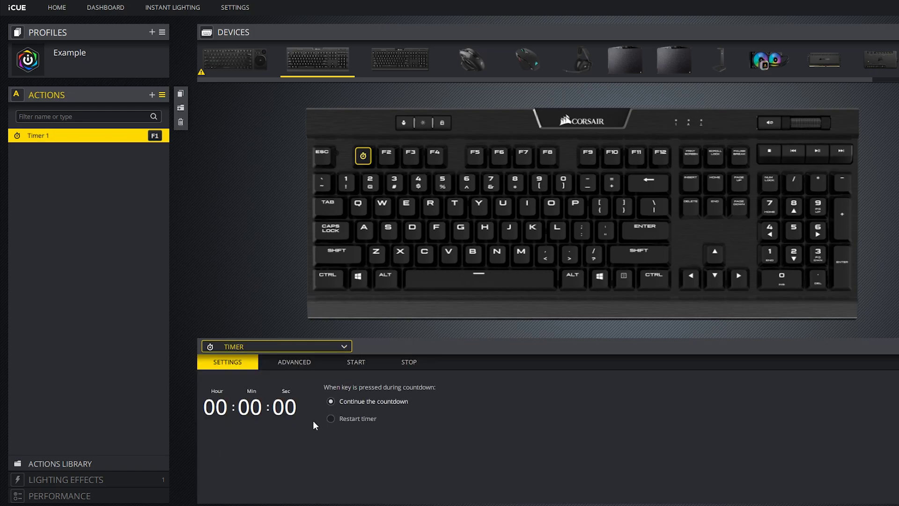
{"action": "left_click", "coordinate": [232, 404]}
{"action": "scroll", "coordinate": [231, 407], "scroll_direction": "up", "scroll_amount": 9}
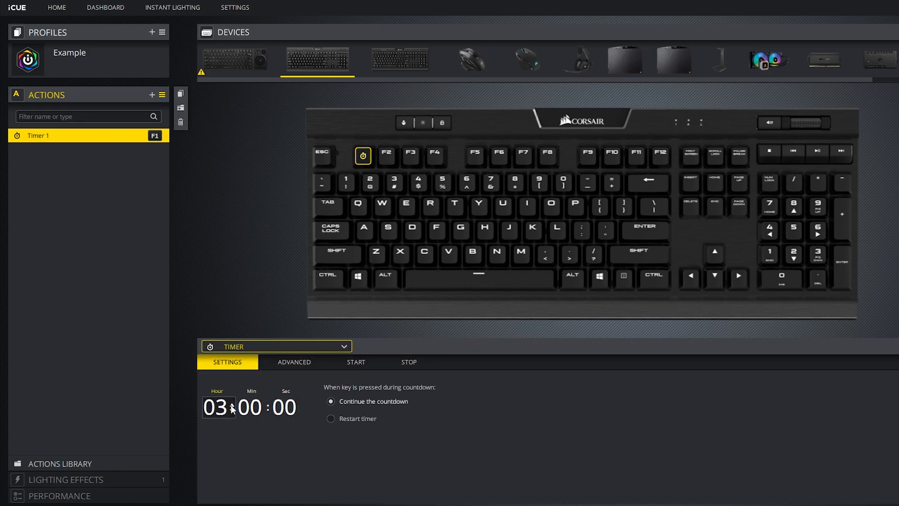
{"action": "scroll", "coordinate": [267, 407], "scroll_direction": "up", "scroll_amount": 5}
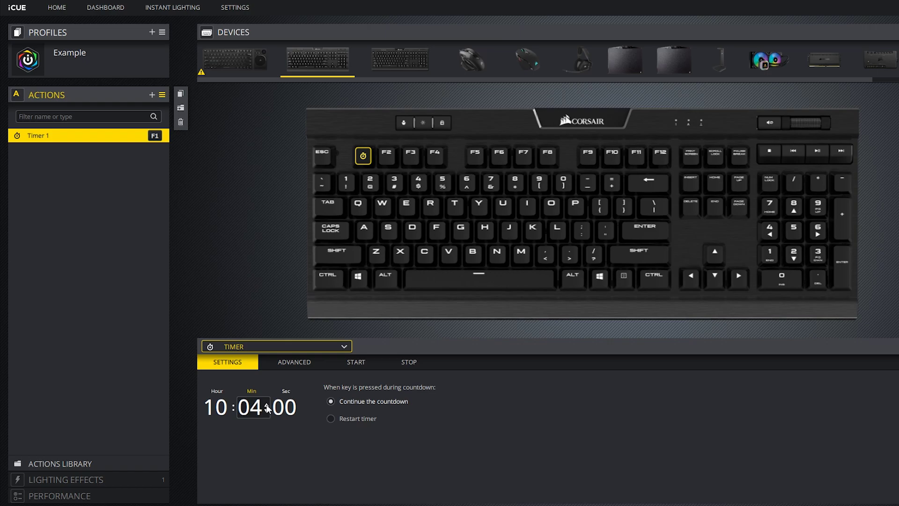
{"action": "scroll", "coordinate": [300, 404], "scroll_direction": "up", "scroll_amount": 8}
{"action": "scroll", "coordinate": [300, 406], "scroll_direction": "up", "scroll_amount": 1}
- Set the timer to restart on repeat press and review its Advanced, Start and Stop tabs
{"action": "left_click", "coordinate": [330, 418]}
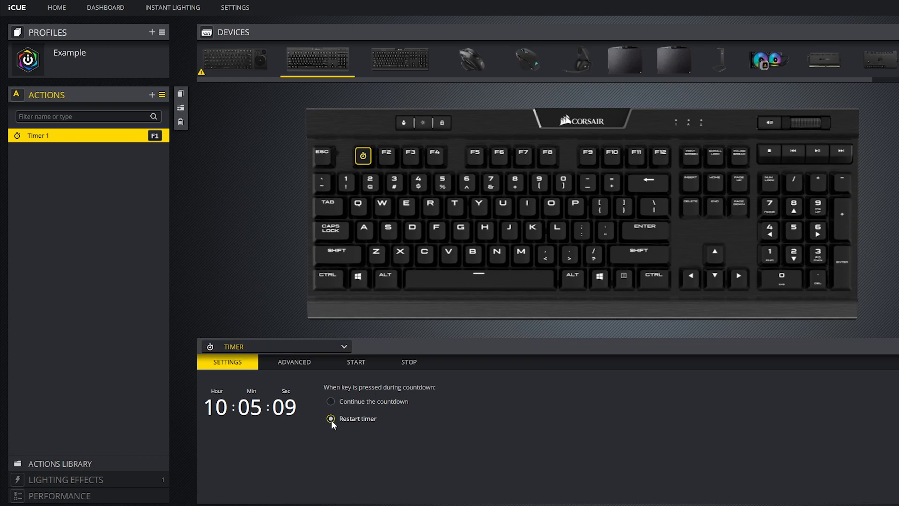
{"action": "left_click", "coordinate": [294, 363]}
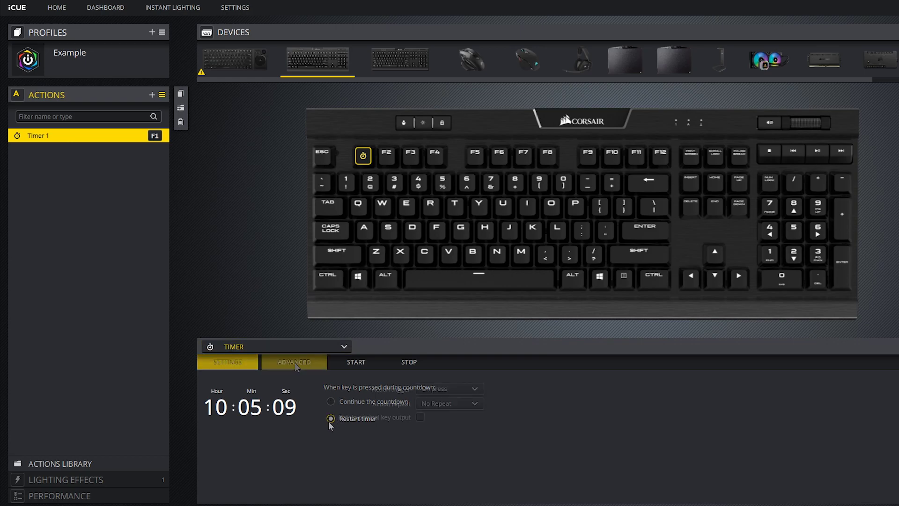
{"action": "left_click", "coordinate": [364, 365]}
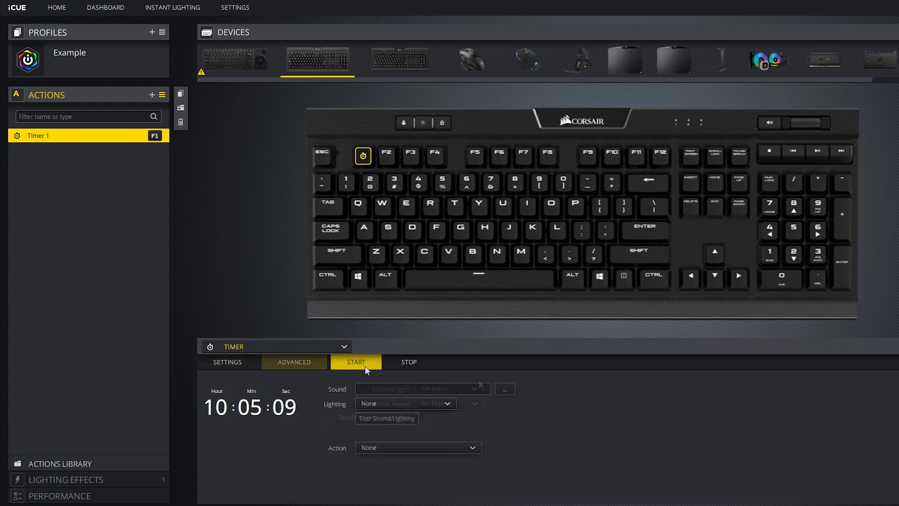
{"action": "left_click", "coordinate": [411, 366]}
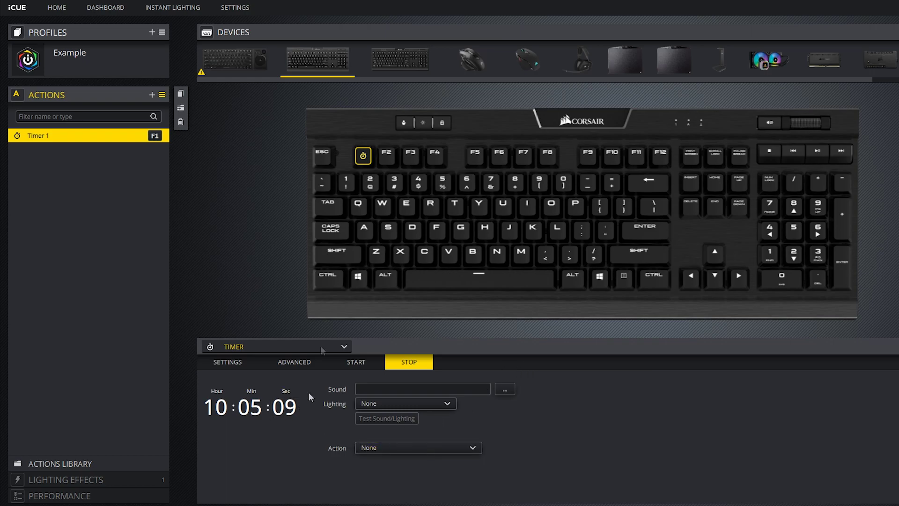
{"action": "left_click", "coordinate": [306, 347]}
- Make F1 a disabled key and assign a copy named 2 to F2
{"action": "left_click", "coordinate": [225, 448]}
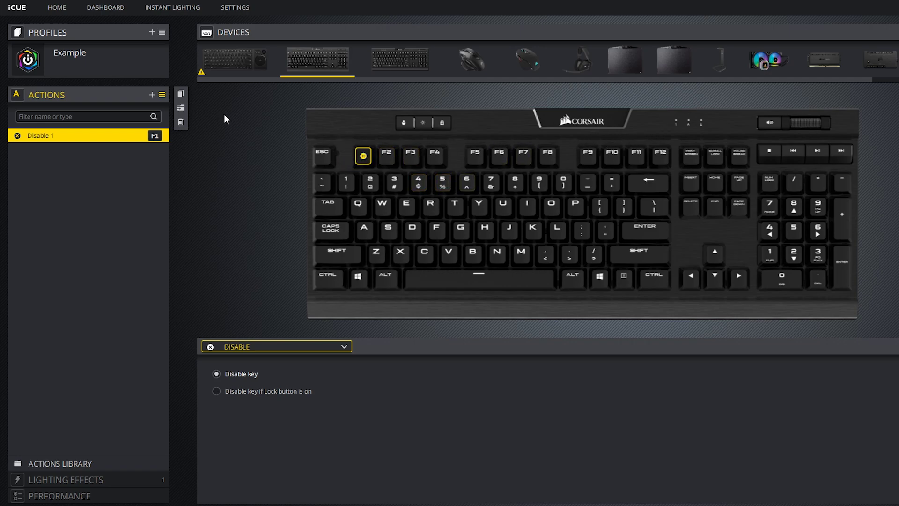
{"action": "left_click", "coordinate": [181, 93]}
{"action": "left_click", "coordinate": [85, 151]}
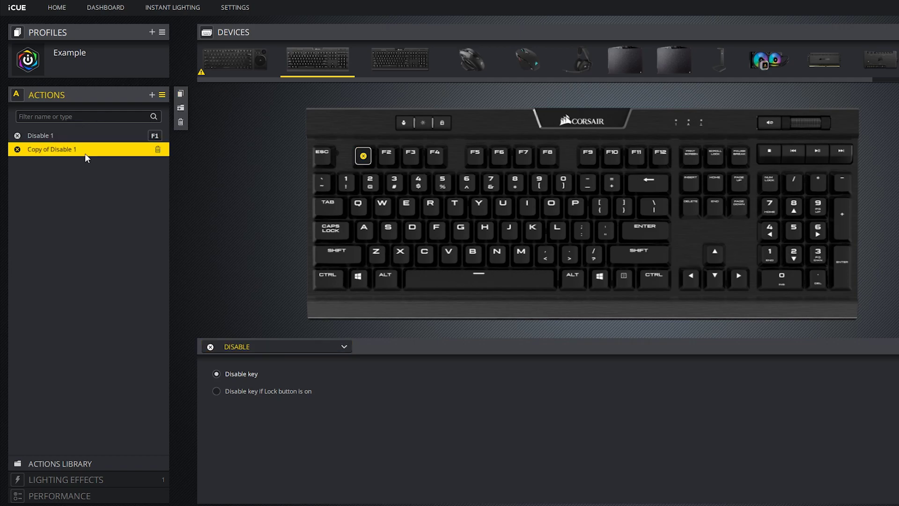
{"action": "double_click", "coordinate": [86, 153]}
{"action": "type", "text": "2"}
{"action": "key", "text": "Return"}
{"action": "left_click", "coordinate": [387, 156]}
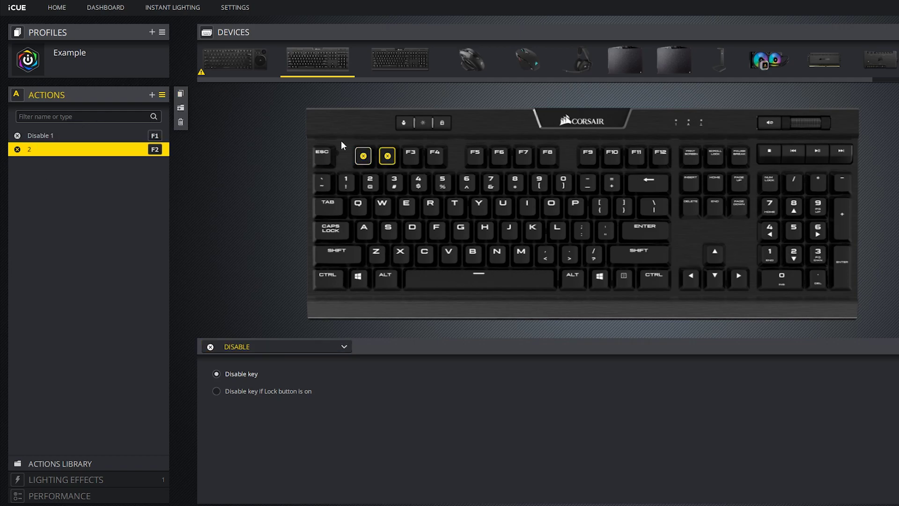
- Duplicate the disable action as 3 and 4, assigning them to F3 and F4
{"action": "left_click", "coordinate": [182, 94]}
{"action": "left_click", "coordinate": [94, 167]}
{"action": "double_click", "coordinate": [101, 165]}
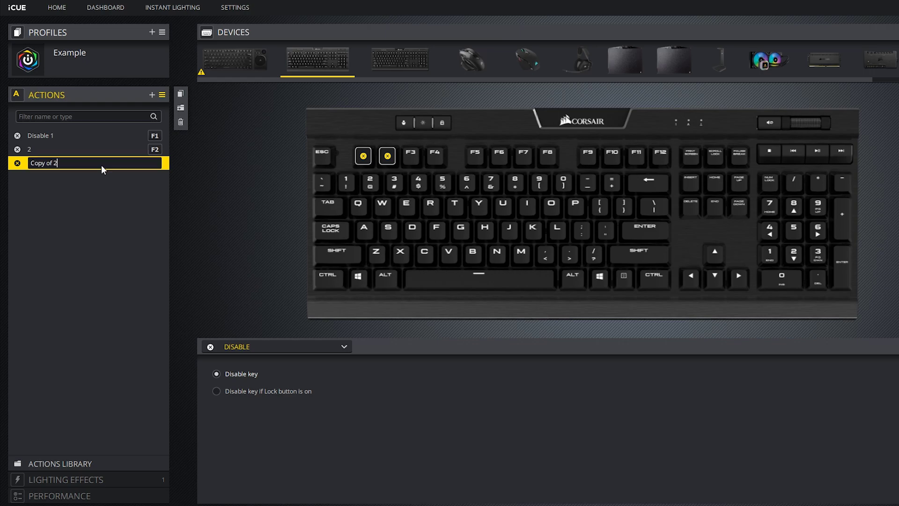
{"action": "type", "text": "3"}
{"action": "key", "text": "Return"}
{"action": "left_click", "coordinate": [411, 156]}
{"action": "left_click", "coordinate": [181, 93]}
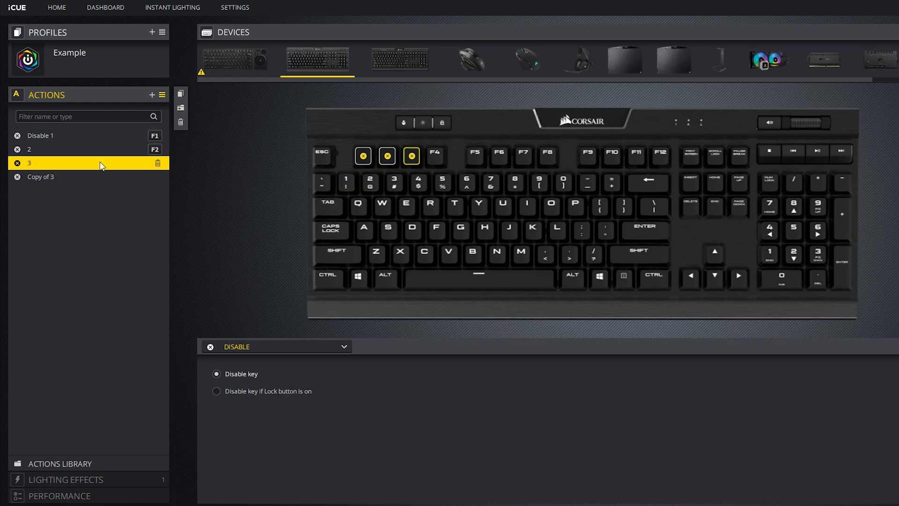
{"action": "double_click", "coordinate": [96, 177]}
{"action": "type", "text": "4"}
{"action": "key", "text": "Return"}
{"action": "left_click", "coordinate": [435, 156]}
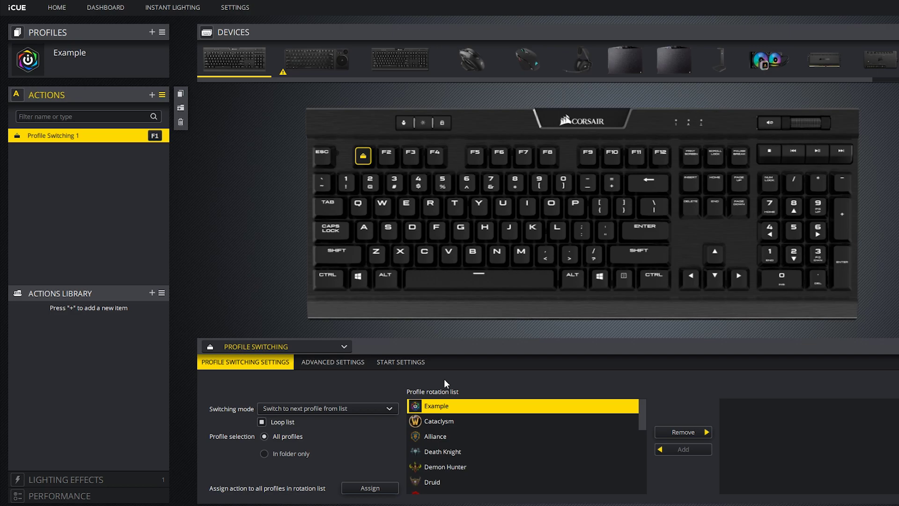
- Keep 'Switch to next profile from list' on F1 and test it with F1
{"action": "left_click", "coordinate": [327, 408]}
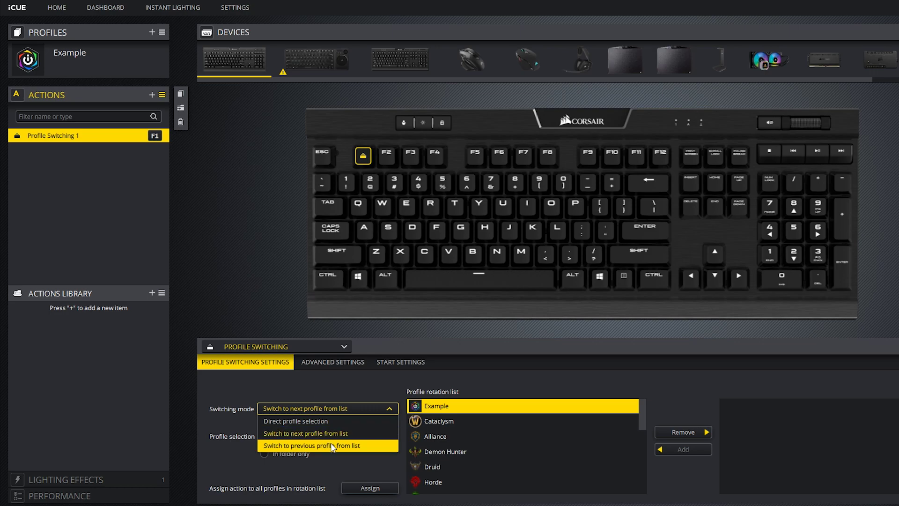
{"action": "left_click", "coordinate": [323, 433]}
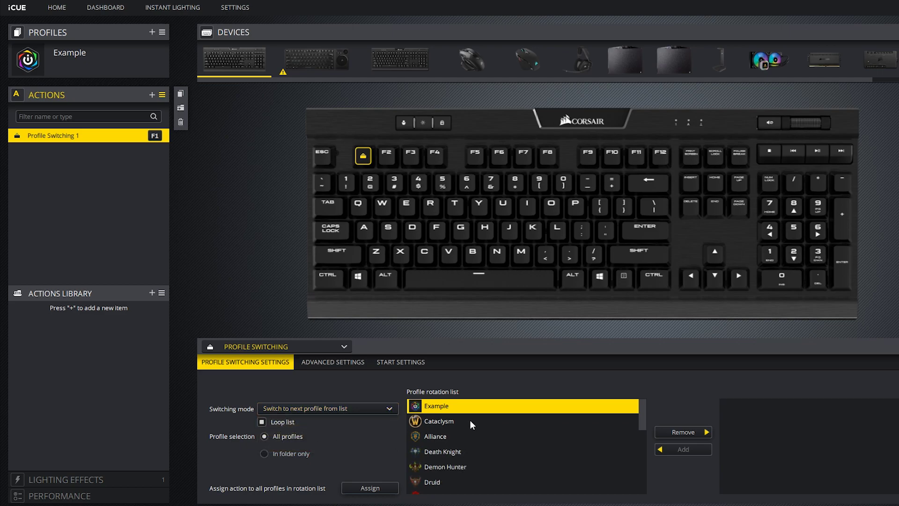
{"action": "key", "text": "F1"}
{"action": "left_click", "coordinate": [89, 479]}
- Remove Alliance and Death Knight from the rotation, then re-add Death Knight at the end
{"action": "left_click", "coordinate": [447, 435]}
{"action": "left_click", "coordinate": [673, 431]}
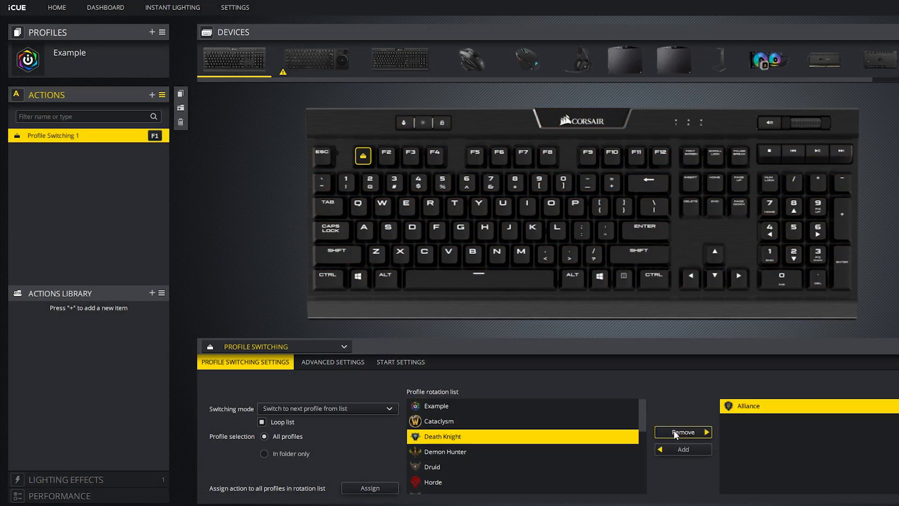
{"action": "left_click", "coordinate": [678, 432]}
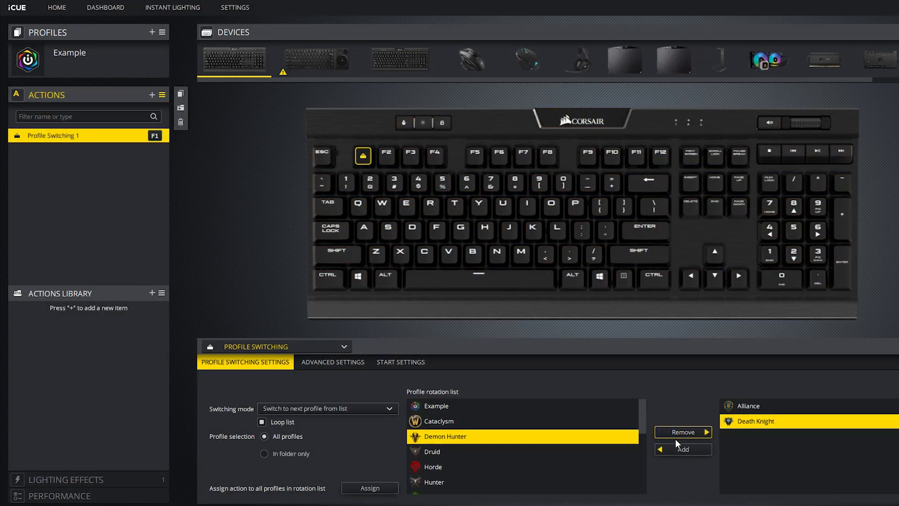
{"action": "left_click", "coordinate": [678, 446]}
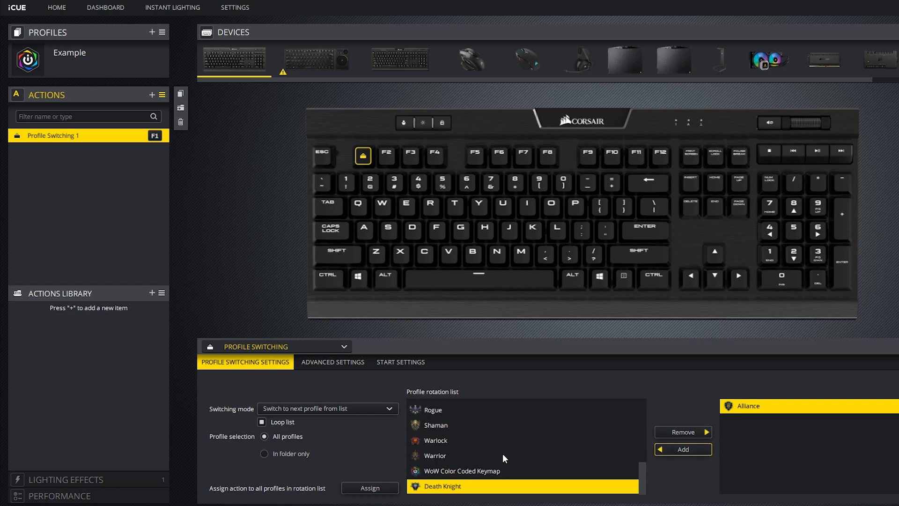
{"action": "left_click_drag", "start_coordinate": [439, 437], "coordinate": [438, 457]}
{"action": "scroll", "coordinate": [444, 443], "scroll_direction": "up", "scroll_amount": 4}
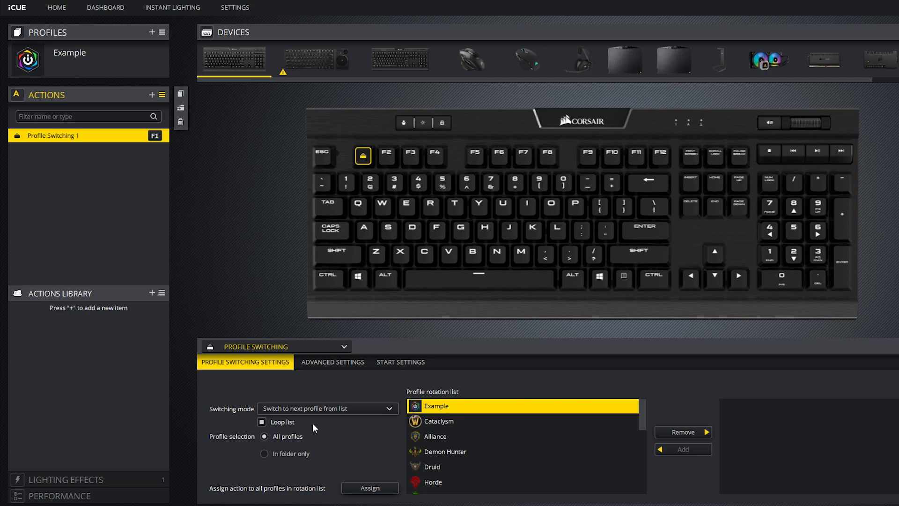
- Keep rotating through all profiles and assign the switching action to every rotation profile
{"action": "left_click", "coordinate": [293, 453]}
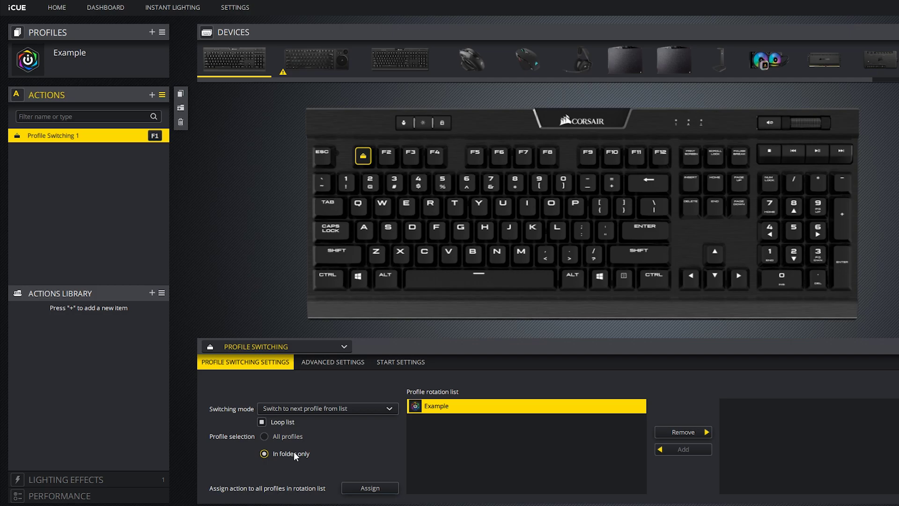
{"action": "key", "text": "Up"}
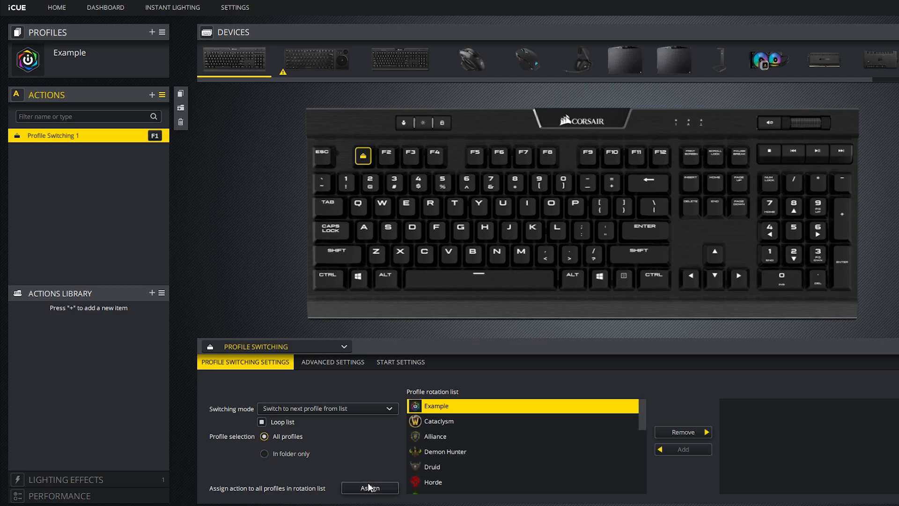
{"action": "left_click", "coordinate": [370, 488]}
- Cycle profiles with F1 through Cataclysm, Alliance, Demon Hunter, Druid, Horde and Legion
{"action": "key", "text": "F1"}
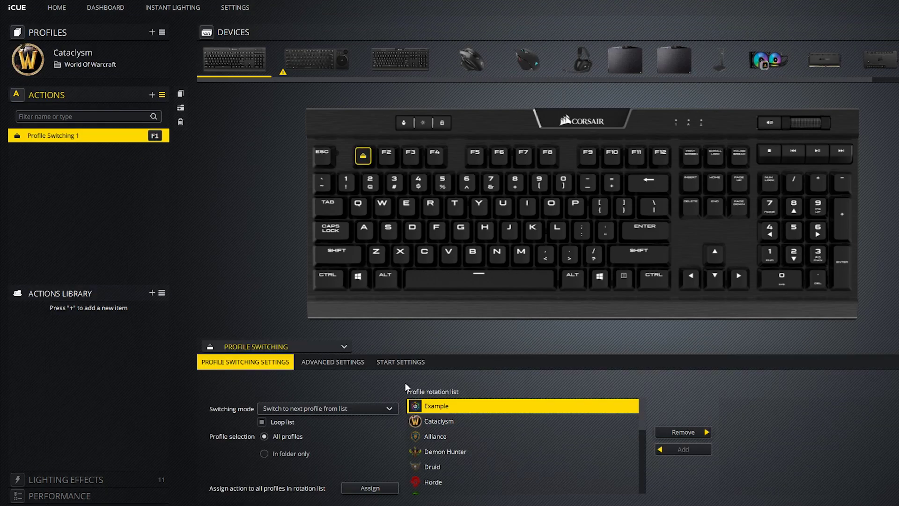
{"action": "key", "text": "F1"}
{"action": "key", "text": "F1"}
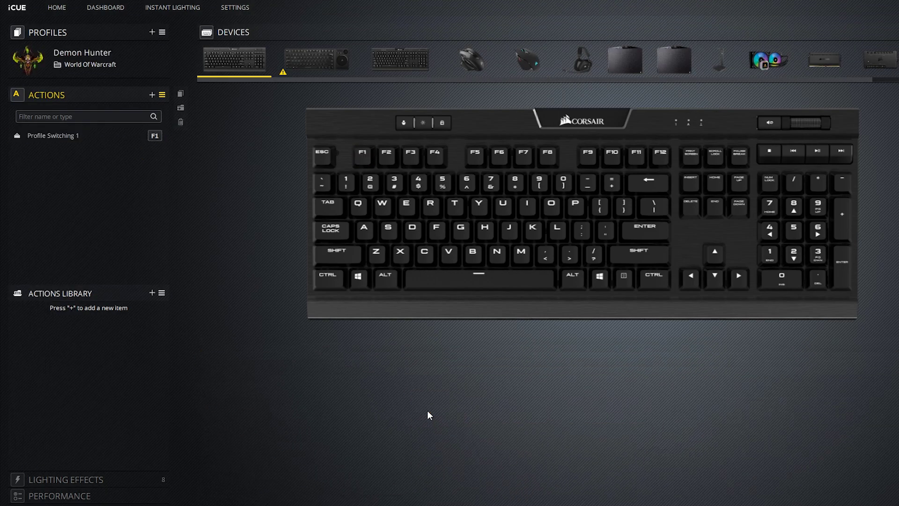
{"action": "key", "text": "F1"}
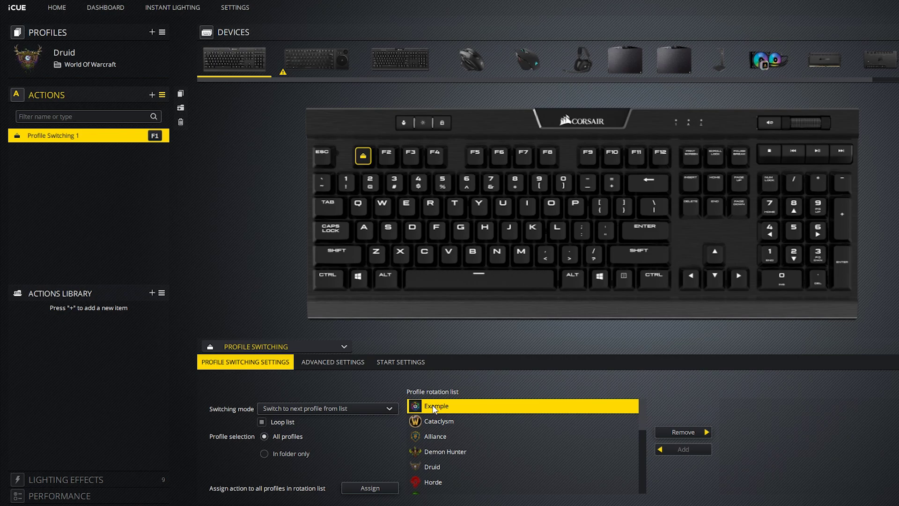
{"action": "key", "text": "F1"}
{"action": "key", "text": "F1"}
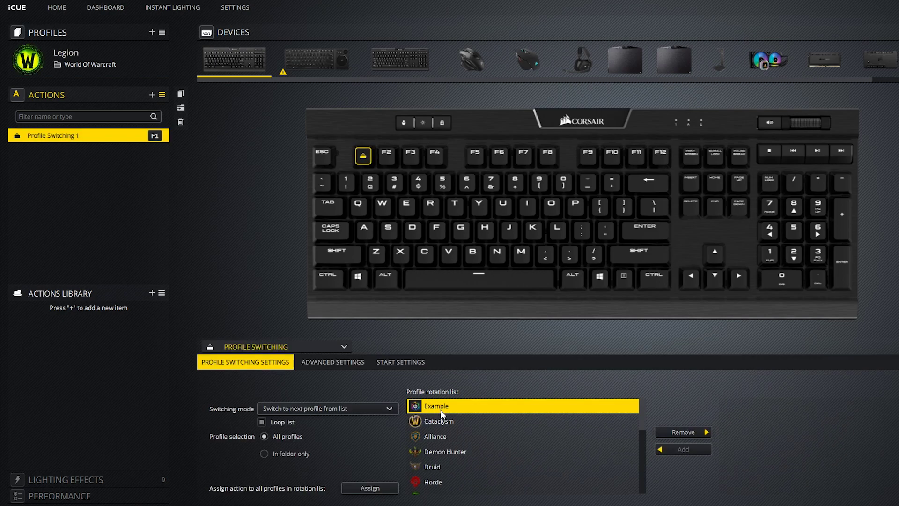
{"action": "key", "text": "F1"}
{"action": "scroll", "coordinate": [462, 429], "scroll_direction": "down", "scroll_amount": 3}
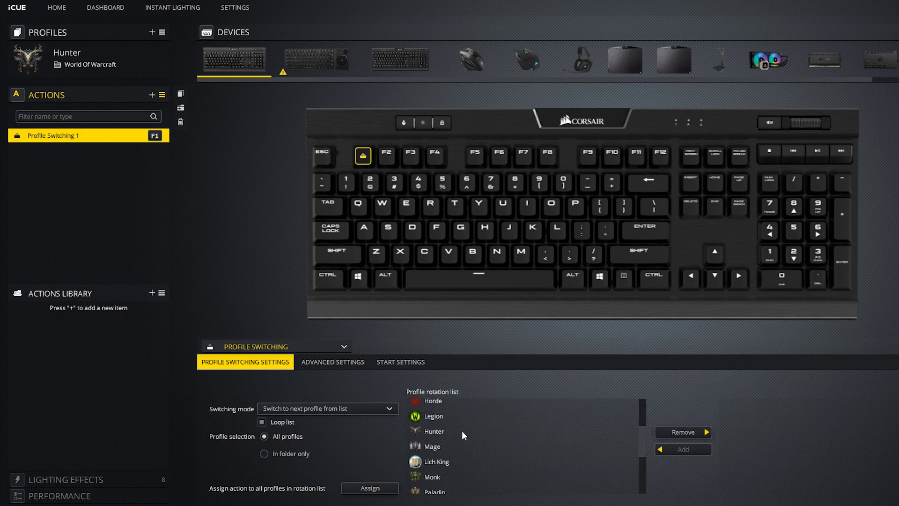
- Set F1 to Direct profile selection targeting Alliance and test it
{"action": "left_click", "coordinate": [362, 406]}
{"action": "left_click", "coordinate": [321, 419]}
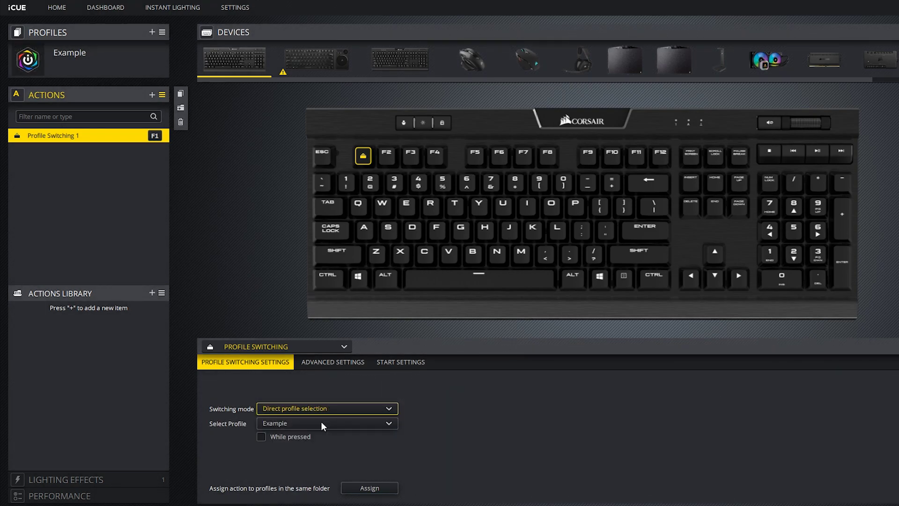
{"action": "left_click", "coordinate": [321, 421]}
{"action": "left_click", "coordinate": [306, 435]}
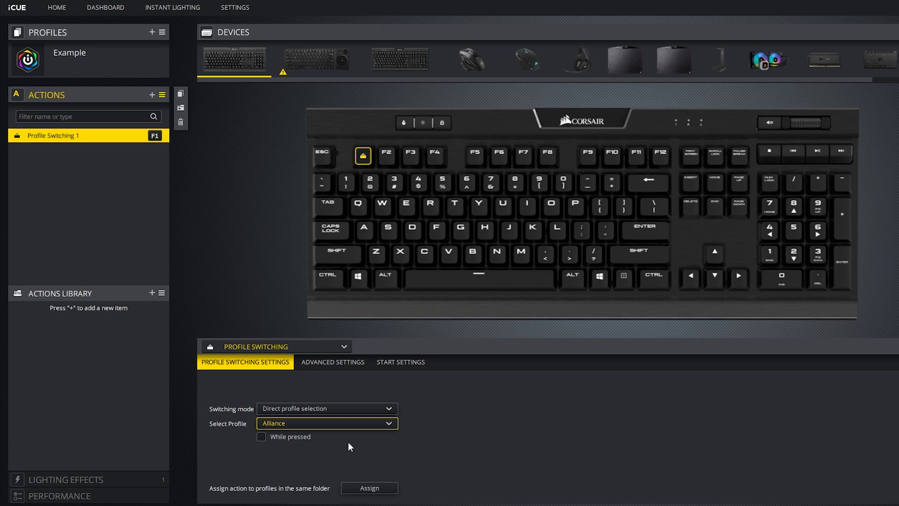
{"action": "key", "text": "F1"}
{"action": "key", "text": "F1"}
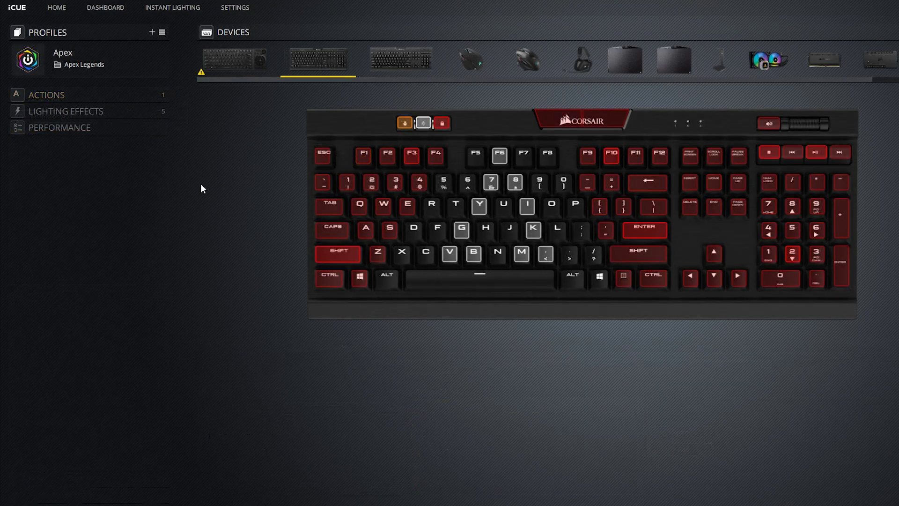
- Try the Apex profile's switch keys, then hold F1 to show Alliance only while pressed
{"action": "left_click", "coordinate": [91, 96]}
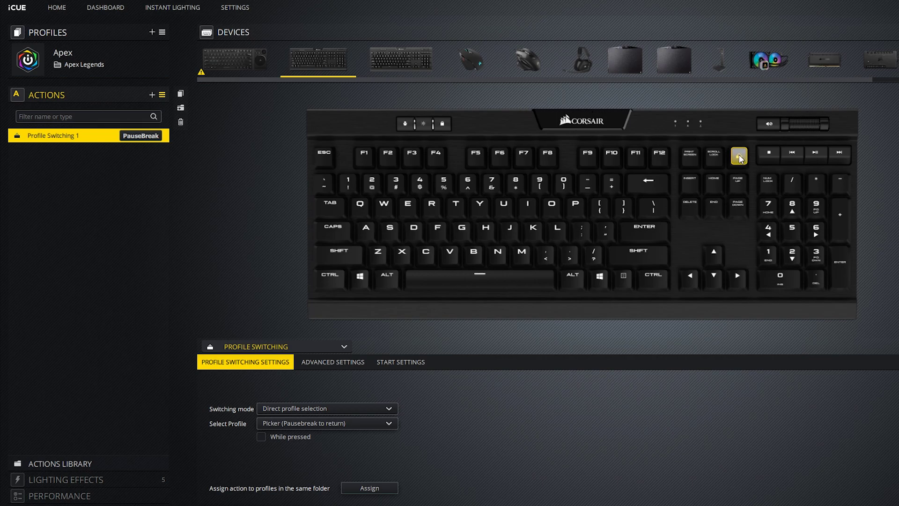
{"action": "key", "text": "Pause"}
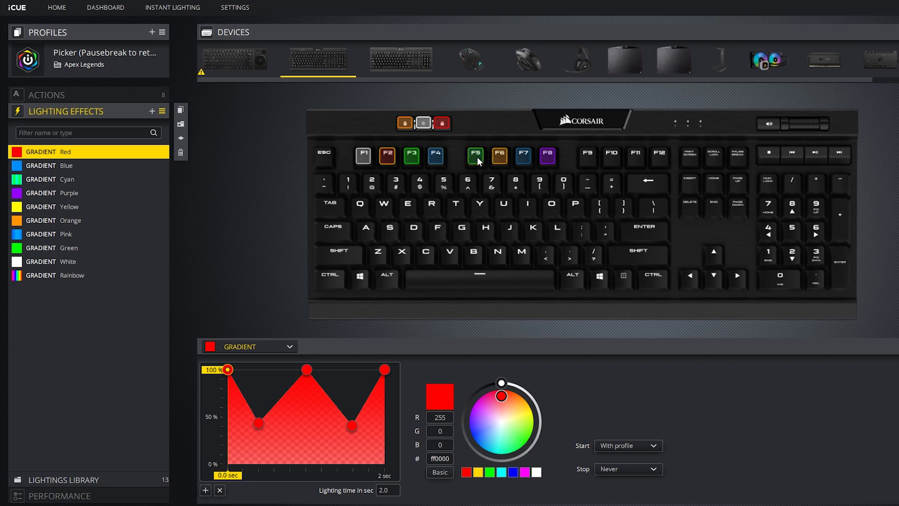
{"action": "key", "text": "F3"}
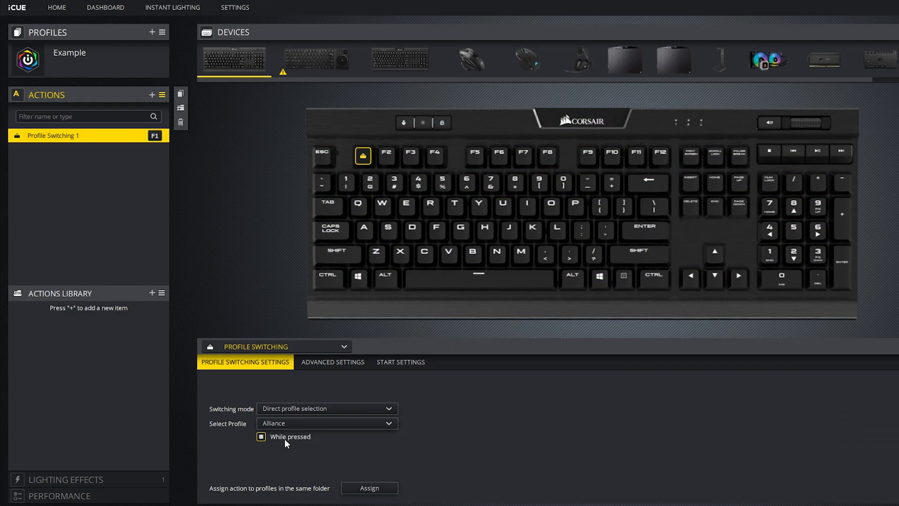
{"action": "key", "text": "F1"}
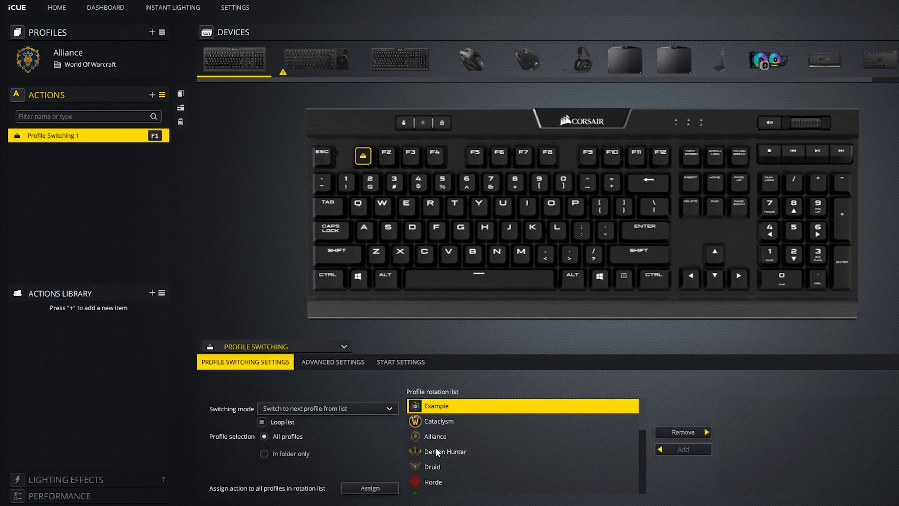
{"action": "key", "text": "F1"}
{"action": "key", "text": "F1"}
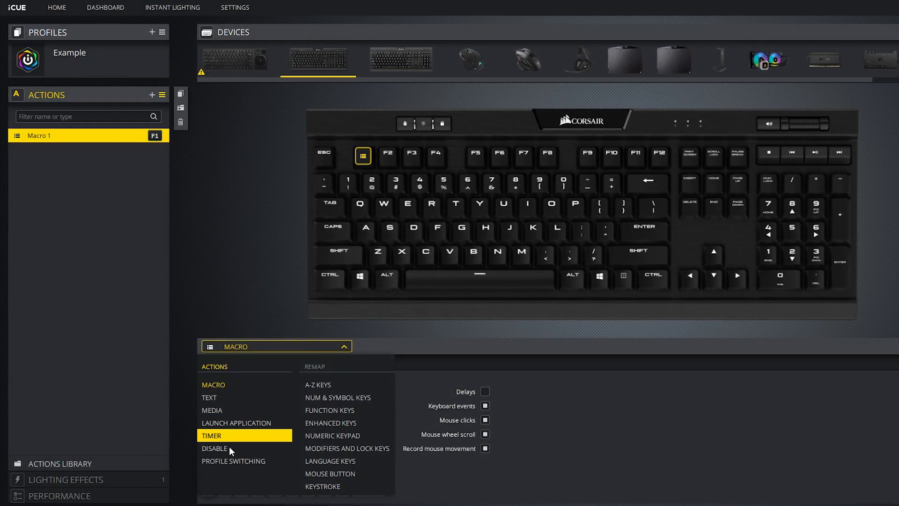
- Make F1 a macro action and save Macro 1 to the actions library
{"action": "left_click", "coordinate": [251, 385]}
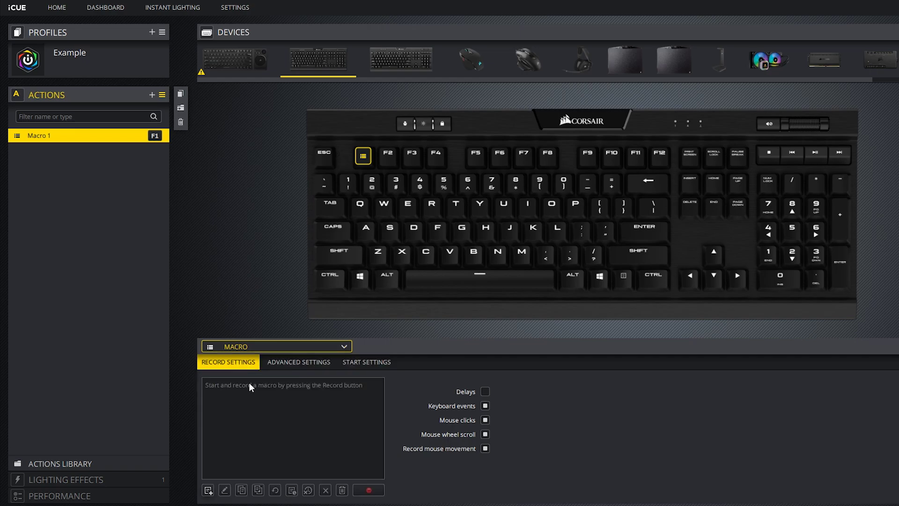
{"action": "left_click", "coordinate": [94, 461]}
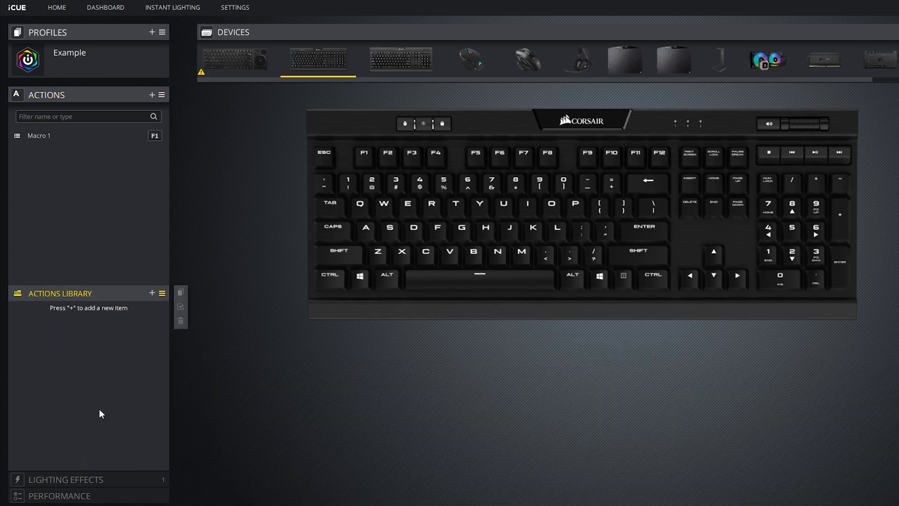
{"action": "left_click", "coordinate": [50, 135]}
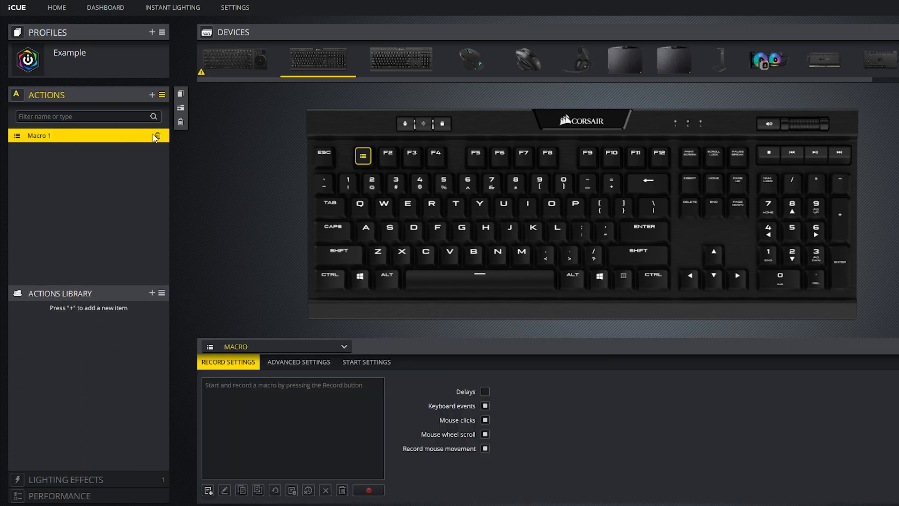
{"action": "left_click", "coordinate": [181, 108]}
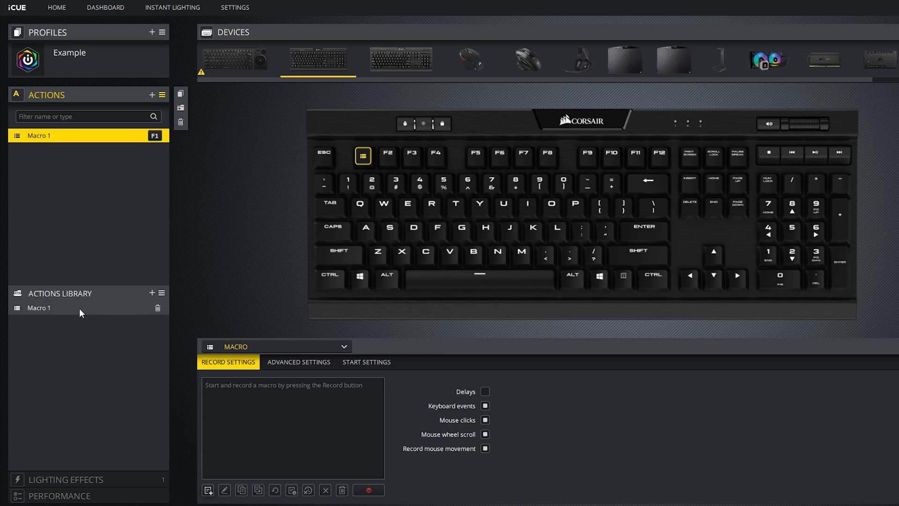
- Add Macro 1 from the library to the WoW Color Coded Keymap profile's actions
{"action": "left_click", "coordinate": [83, 55]}
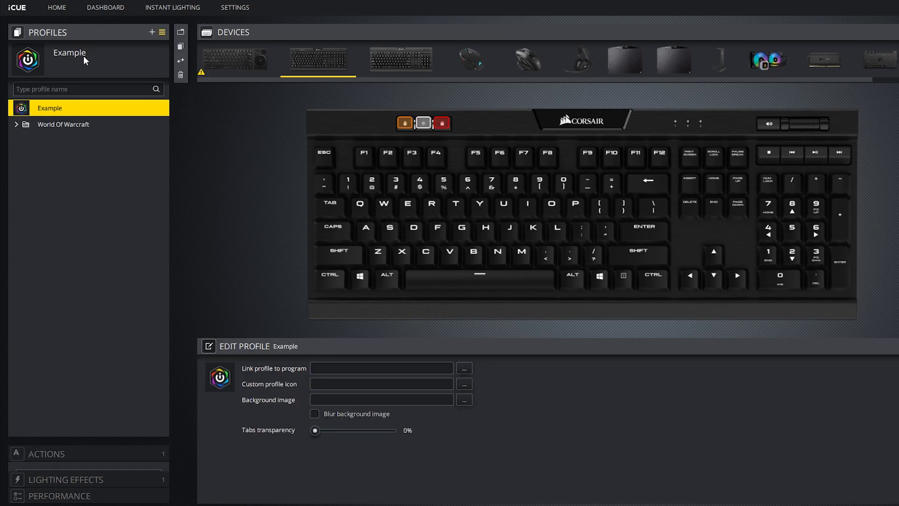
{"action": "left_click", "coordinate": [17, 124]}
{"action": "left_click", "coordinate": [74, 141]}
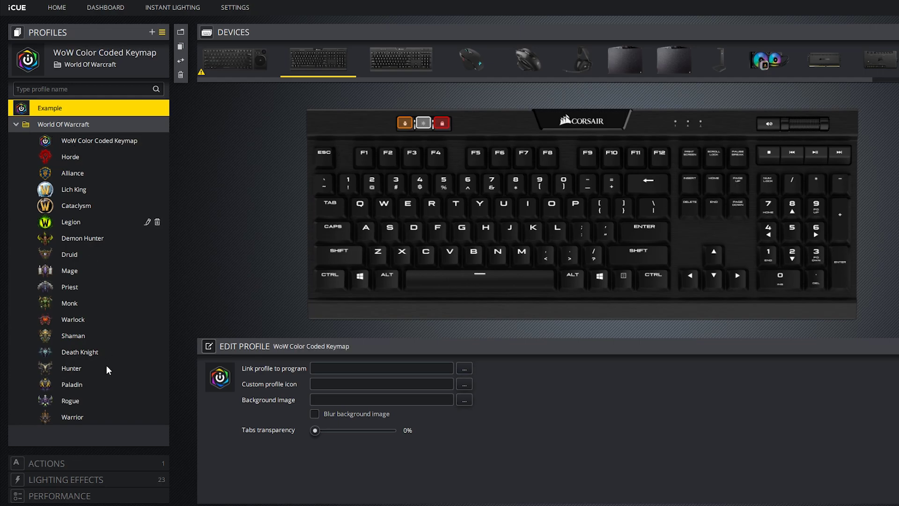
{"action": "left_click", "coordinate": [86, 457]}
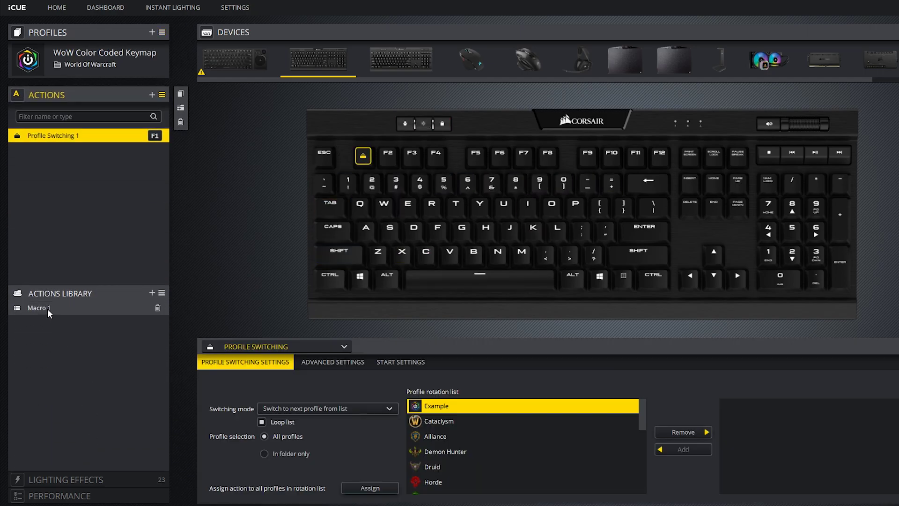
{"action": "left_click", "coordinate": [47, 308]}
{"action": "left_click_drag", "start_coordinate": [59, 309], "coordinate": [60, 161]}
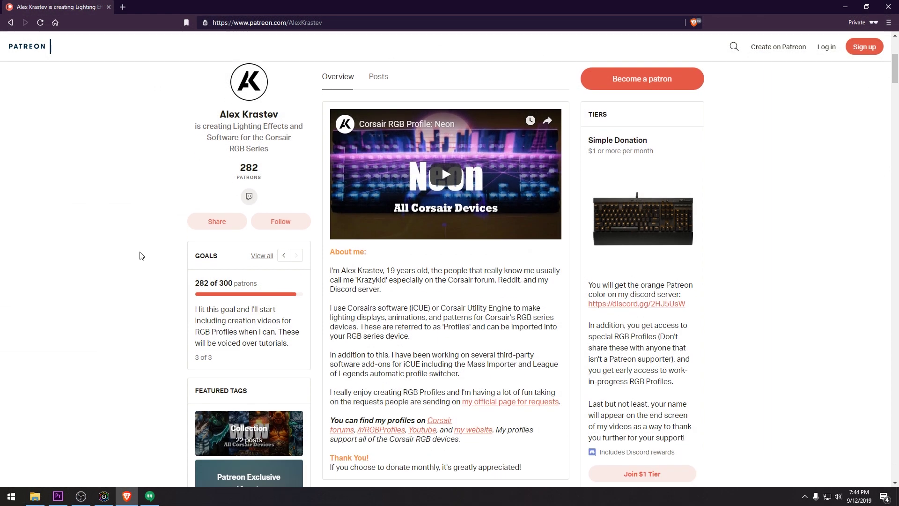
- Scroll the Patreon creator page past recent tutorials to the Twitch iCUE Stream #2 post
{"action": "scroll", "coordinate": [138, 261], "scroll_direction": "down", "scroll_amount": 2}
{"action": "scroll", "coordinate": [138, 261], "scroll_direction": "down", "scroll_amount": 5}
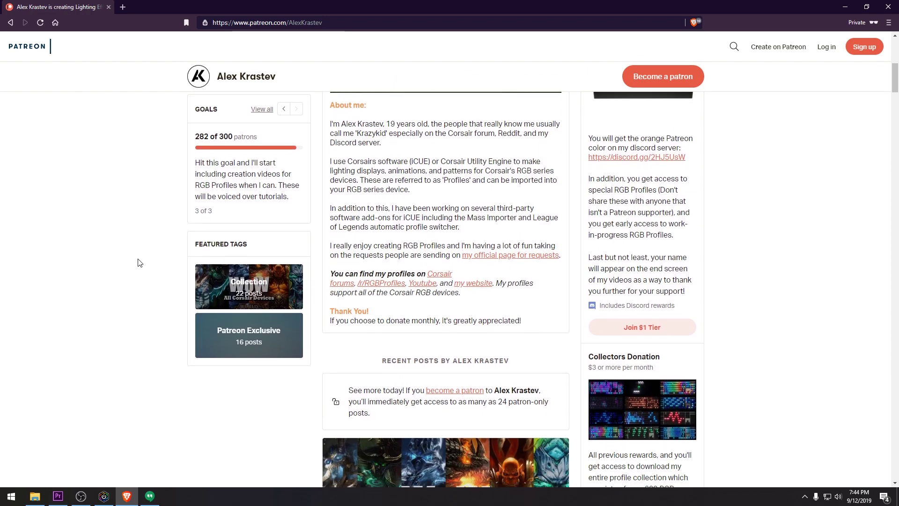
{"action": "scroll", "coordinate": [138, 261], "scroll_direction": "down", "scroll_amount": 6}
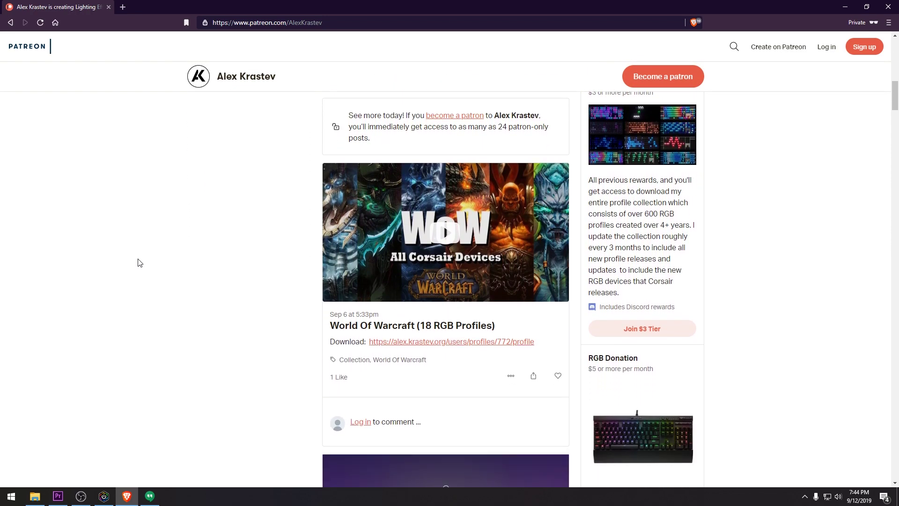
{"action": "scroll", "coordinate": [140, 262], "scroll_direction": "down", "scroll_amount": 7}
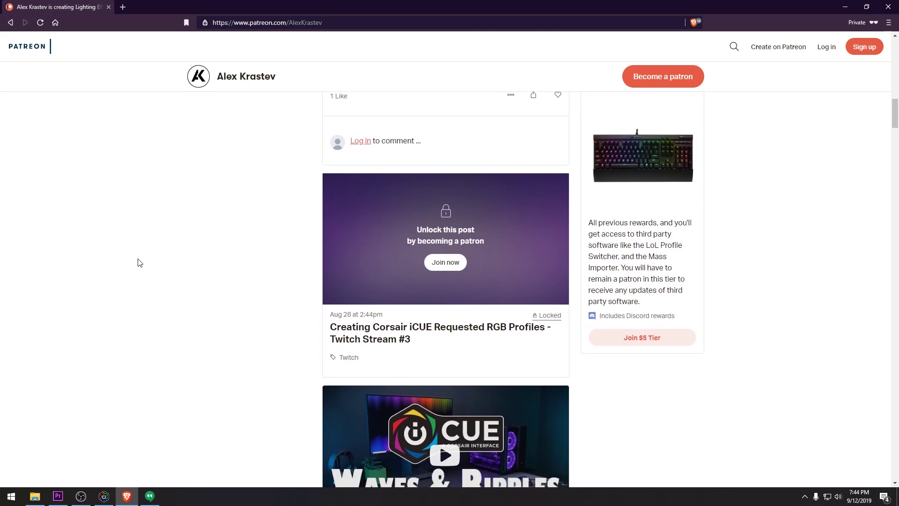
{"action": "scroll", "coordinate": [139, 263], "scroll_direction": "down", "scroll_amount": 8}
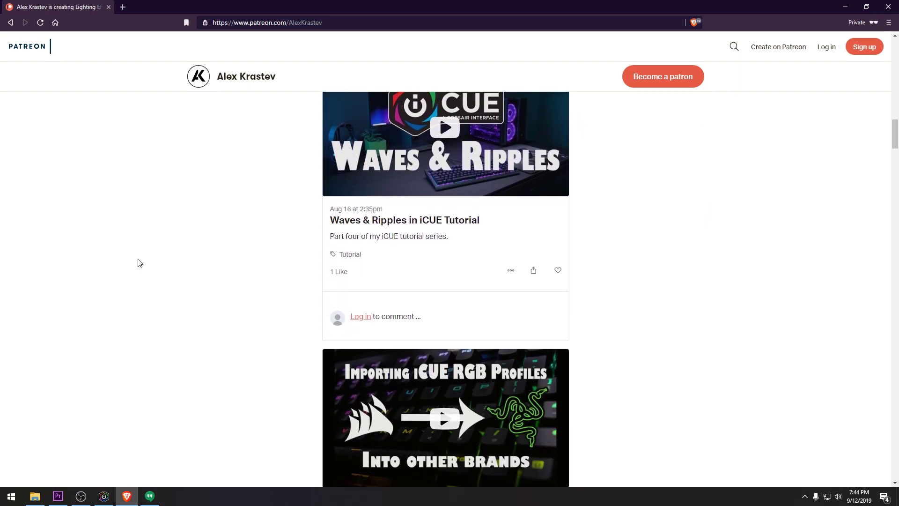
{"action": "scroll", "coordinate": [139, 263], "scroll_direction": "down", "scroll_amount": 8}
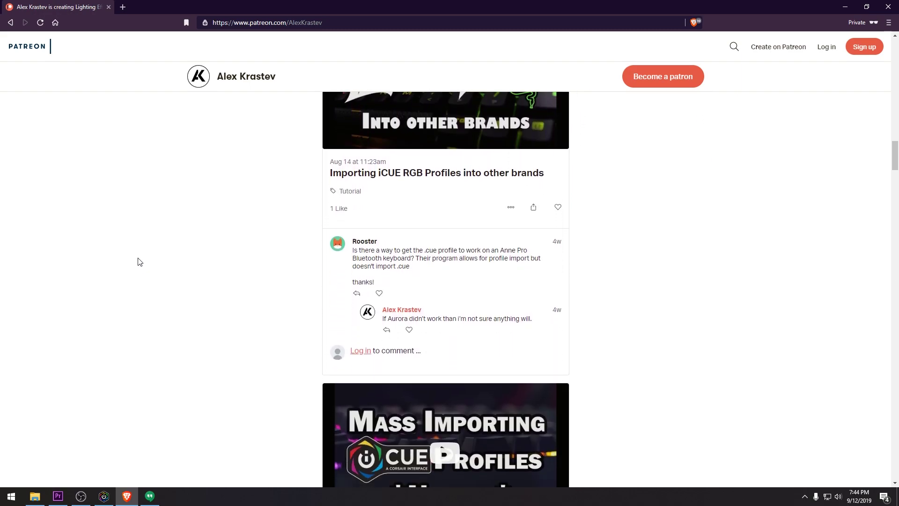
{"action": "scroll", "coordinate": [140, 262], "scroll_direction": "down", "scroll_amount": 10}
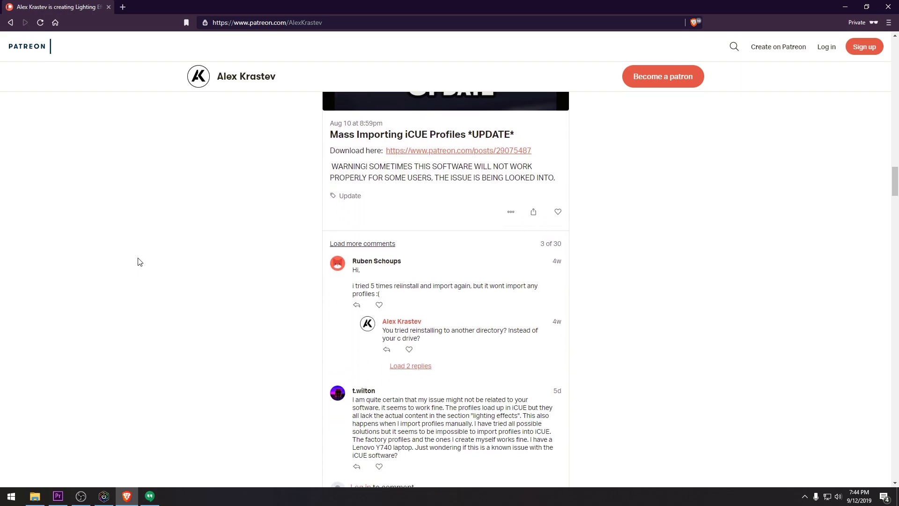
{"action": "scroll", "coordinate": [140, 259], "scroll_direction": "down", "scroll_amount": 8}
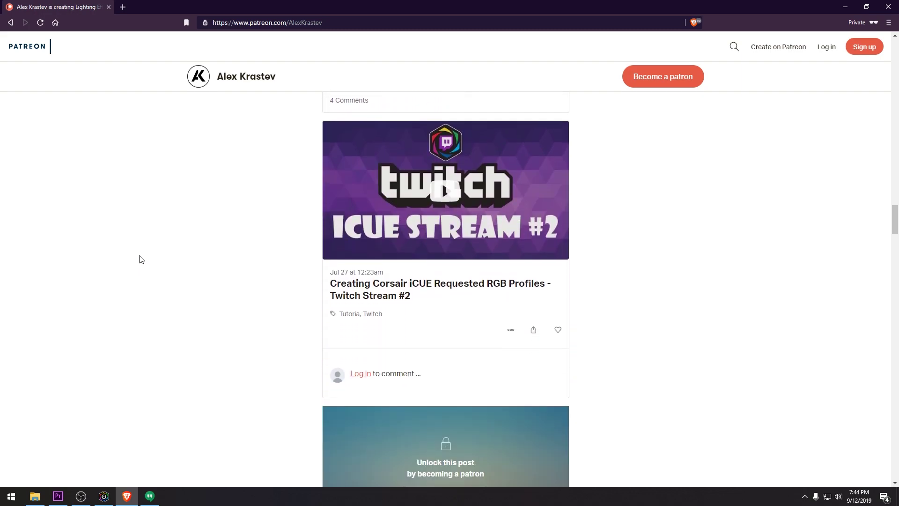